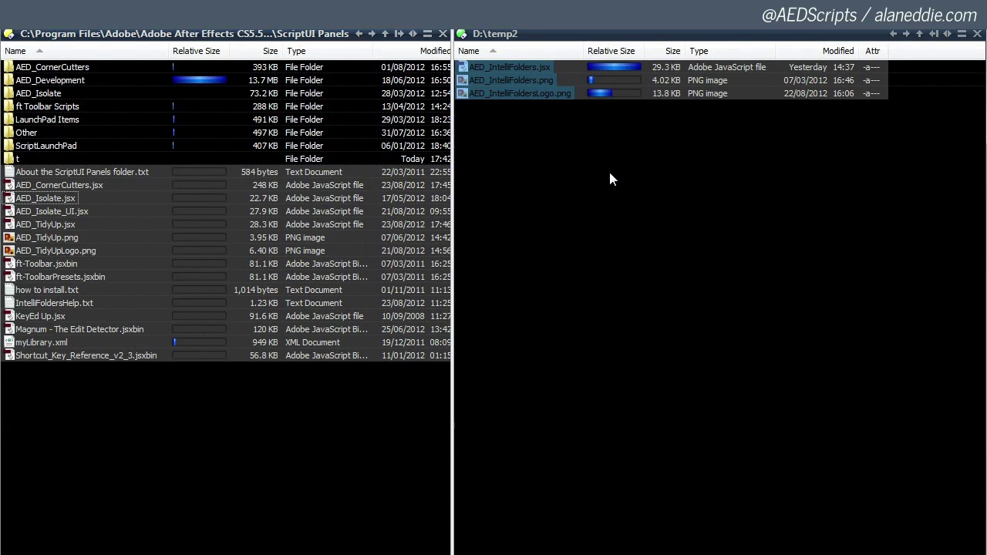
Step: In Directory Opus, copy the three AED_IntelliFolders files from D:\temp2 into ScriptUI Panels
key(ctrl+a)
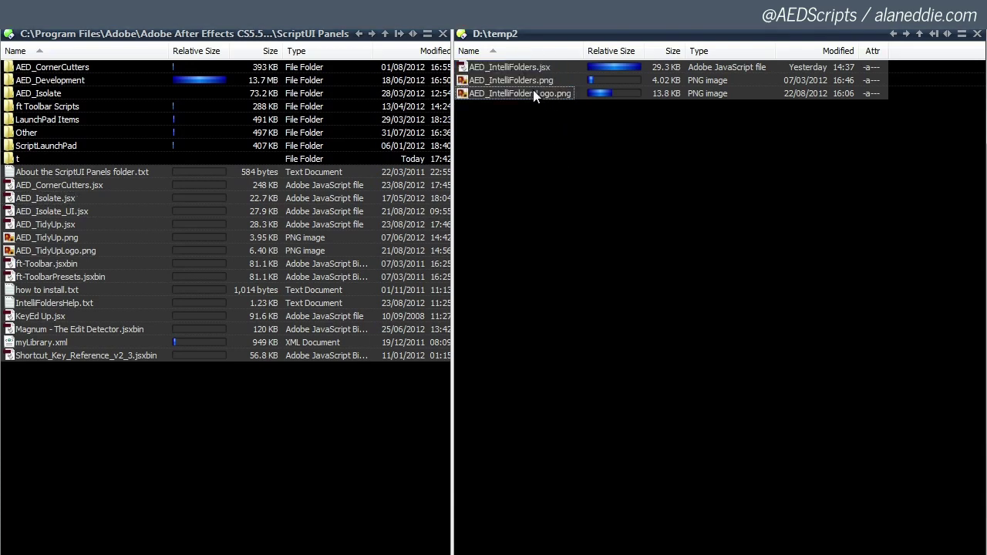
drag(511, 107, 507, 193)
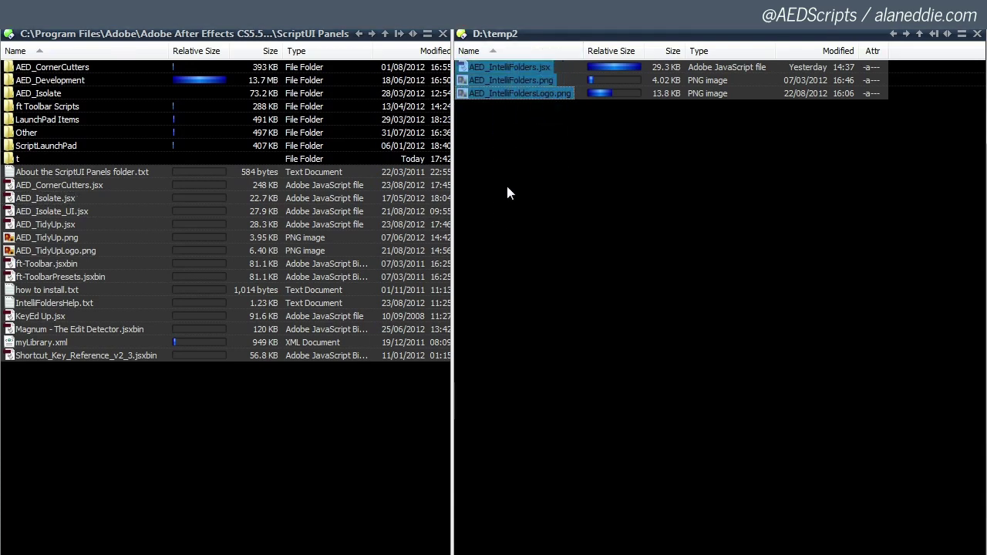
click(519, 132)
drag(559, 69, 475, 141)
drag(510, 80, 275, 533)
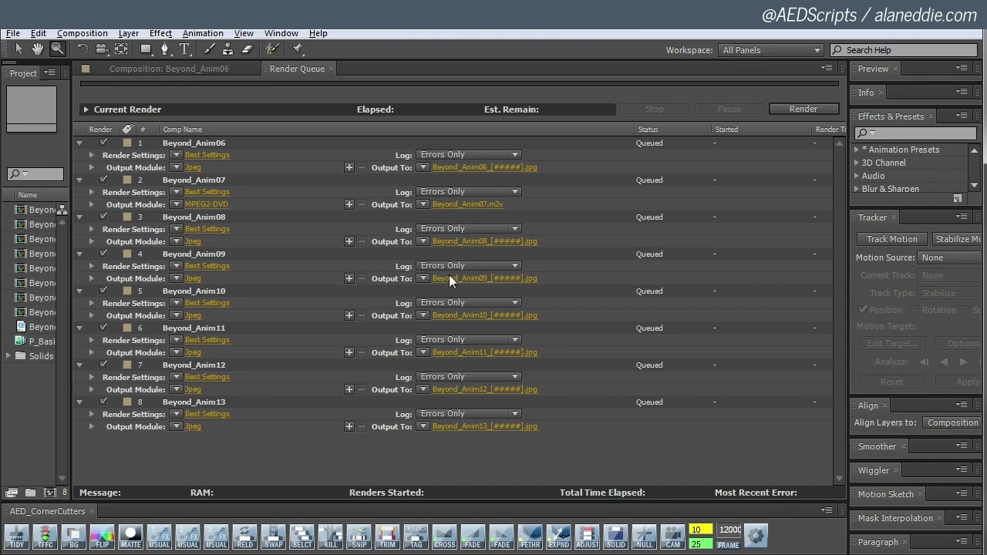
Step: Open AED_IntelliFolders.jsx from the Window menu, then position and enlarge its floating panel
click(281, 33)
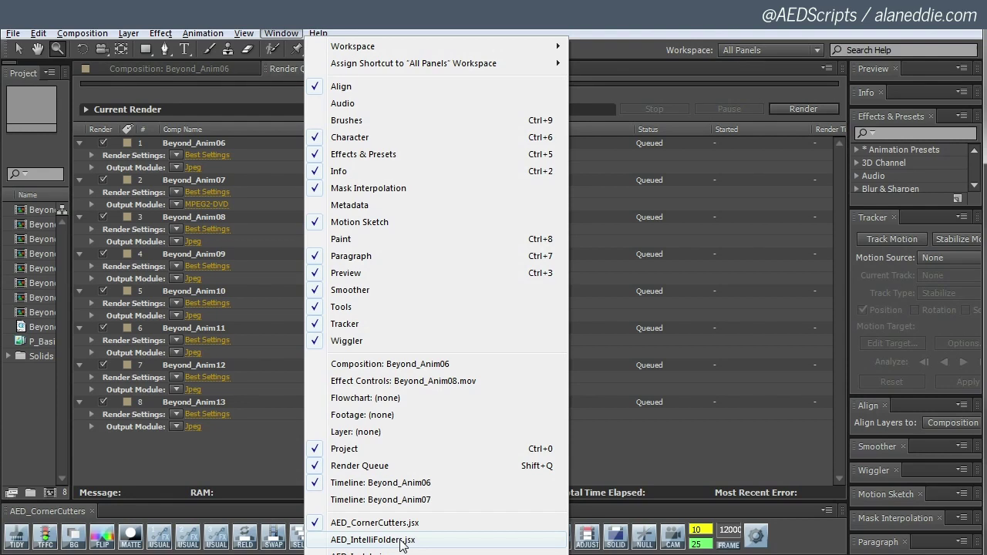
click(401, 541)
drag(665, 158, 554, 136)
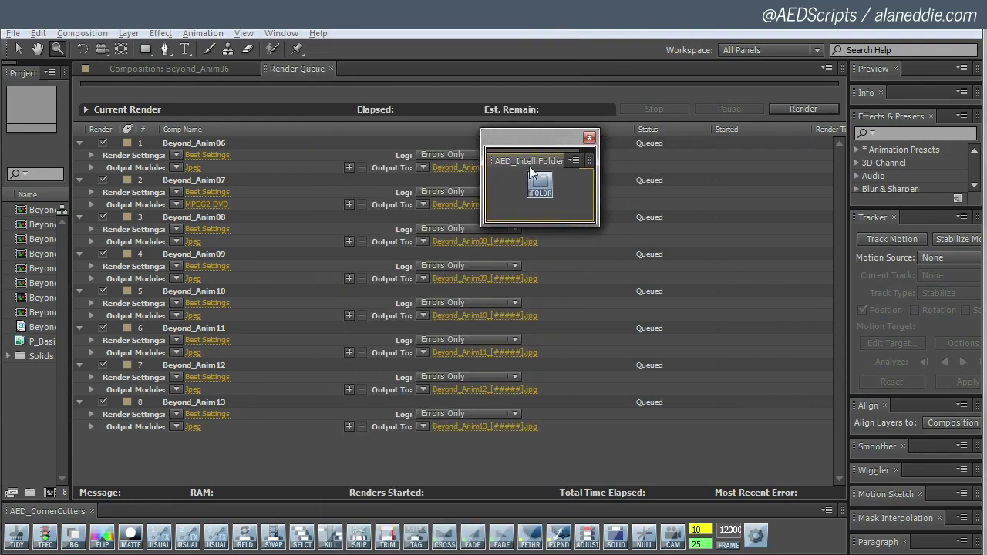
drag(515, 164, 581, 177)
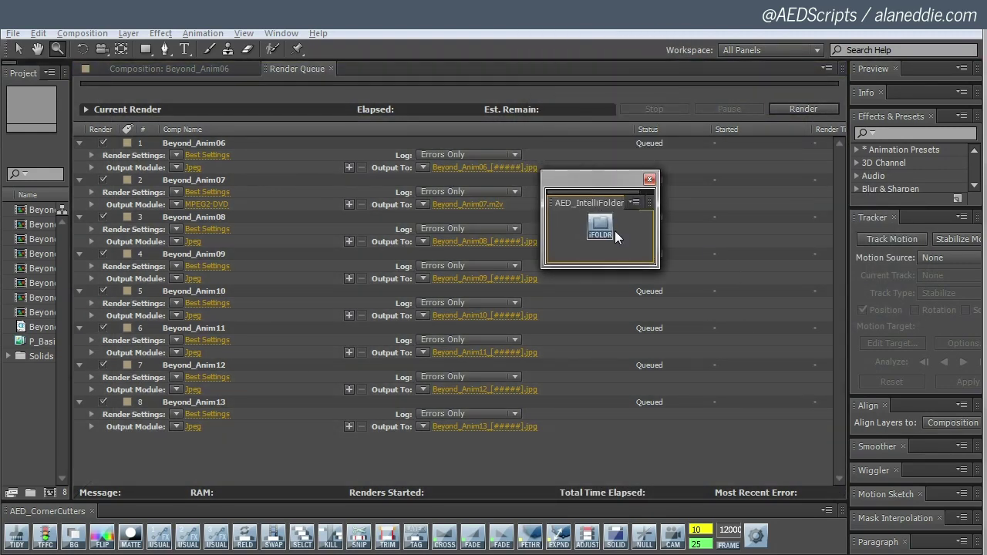
drag(657, 266, 700, 307)
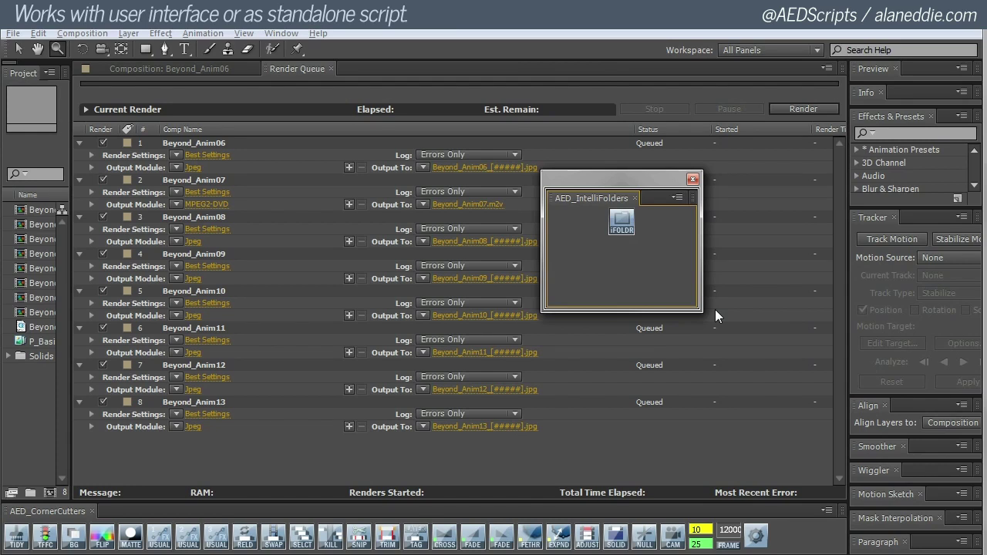
drag(638, 182, 461, 191)
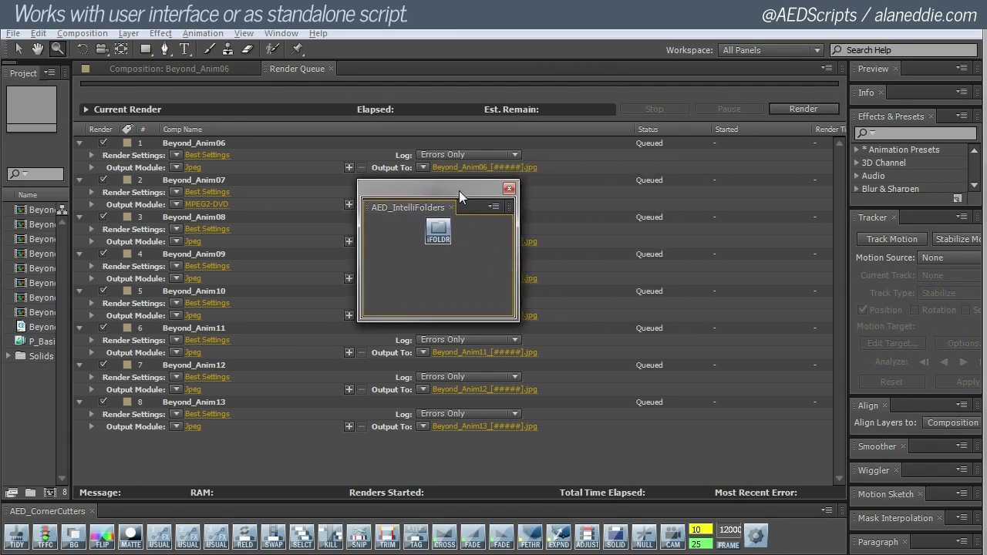
Step: Set Beyond_Anim07's output module template to QT H264 Vimeo so it renders an .mp4
drag(524, 199, 772, 186)
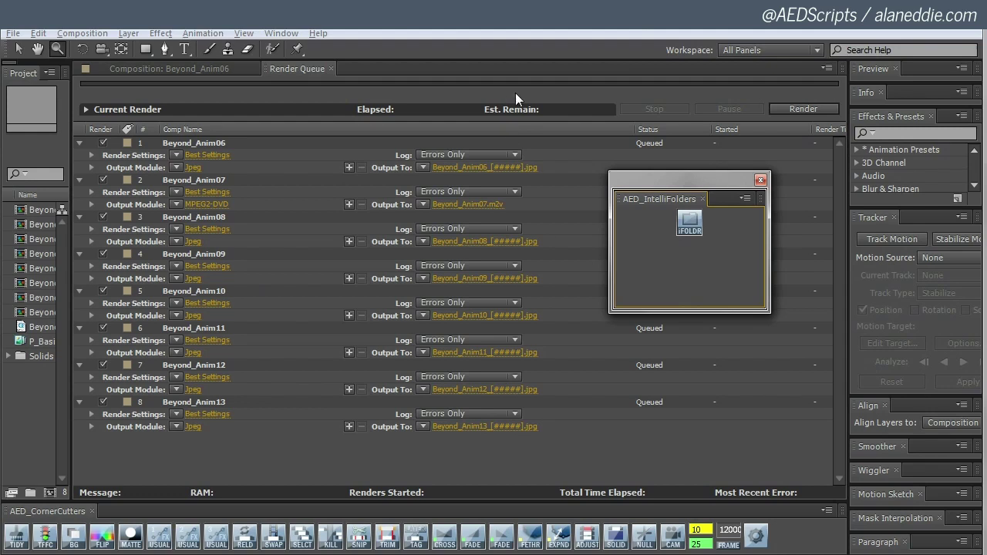
click(214, 181)
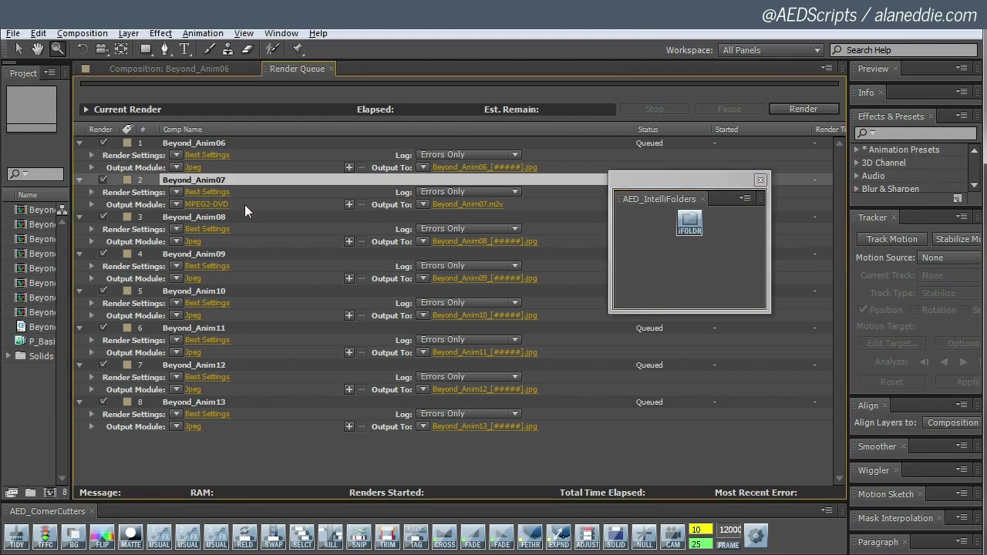
click(176, 205)
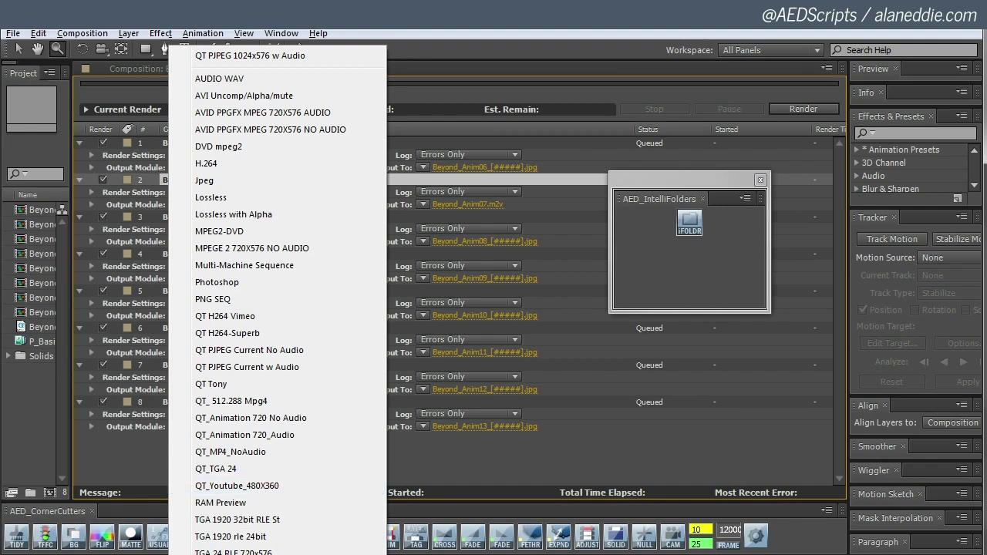
click(226, 322)
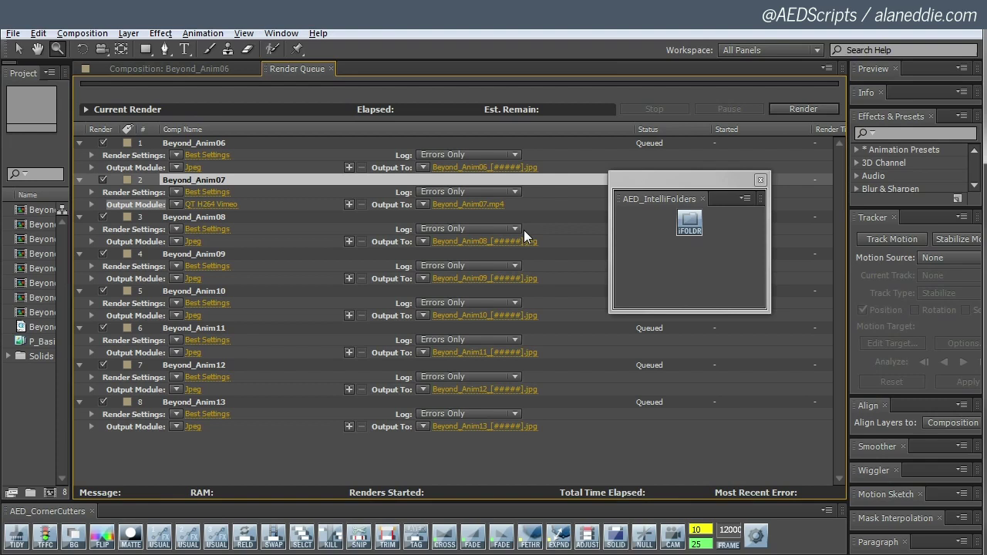
drag(614, 193, 604, 193)
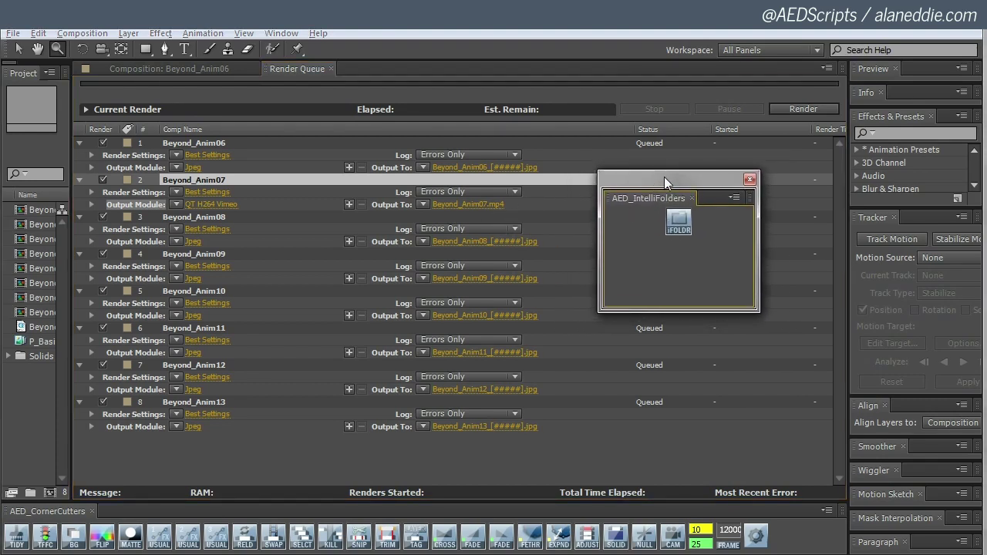
drag(664, 176, 693, 176)
Step: Launch the IntelliFolders dialog from the iFOLDR button and place it near the top of the screen
click(711, 220)
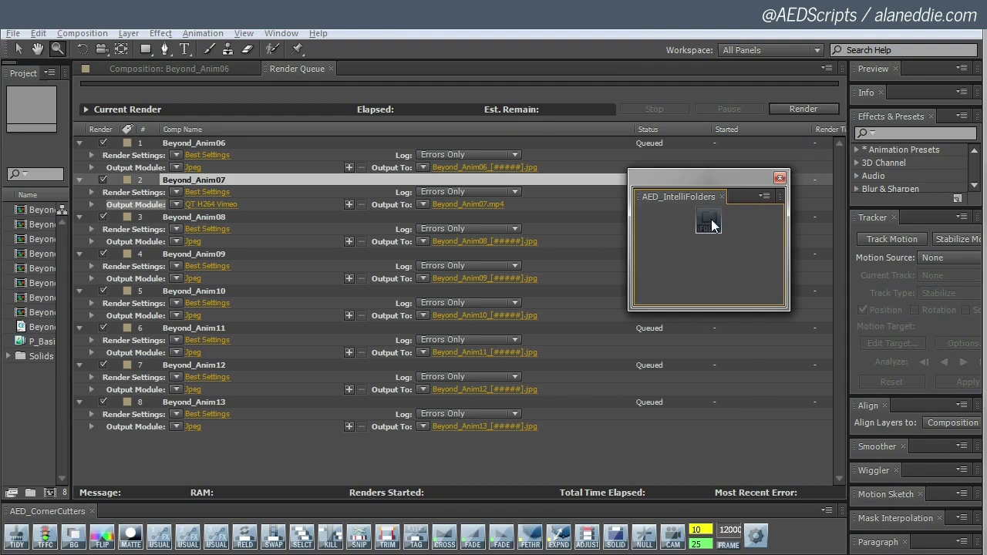
drag(507, 111, 553, 56)
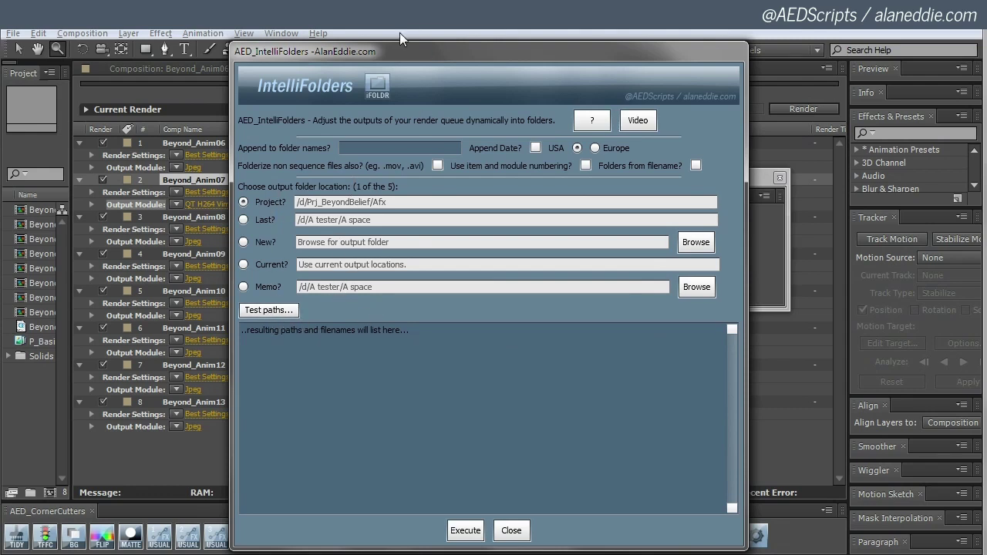
drag(404, 51, 413, 53)
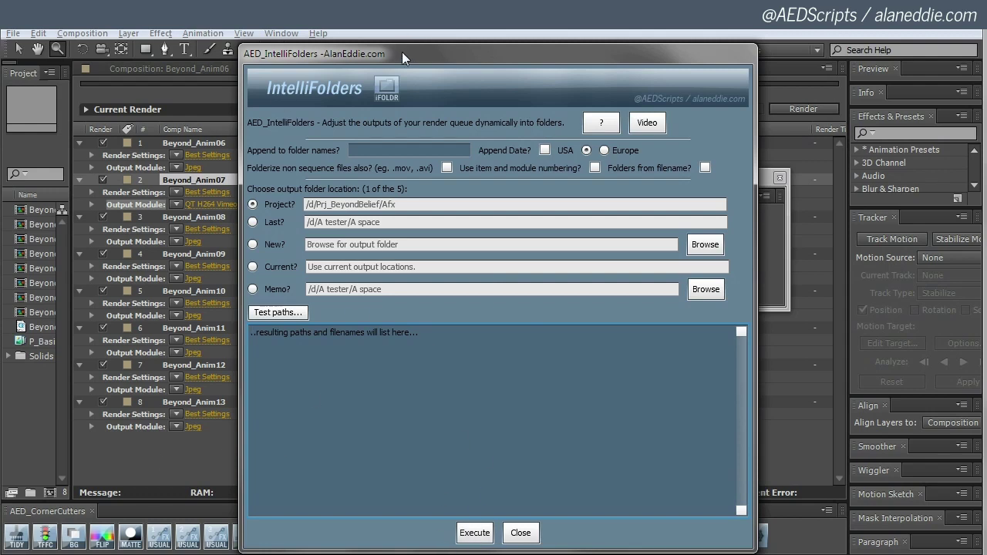
drag(402, 51, 398, 52)
mouse_move(565, 58)
mouse_down()
mouse_move(575, 44)
mouse_move(575, 53)
mouse_up()
Step: Keep the Project output location and run Test paths to preview the output paths
drag(436, 50, 556, 48)
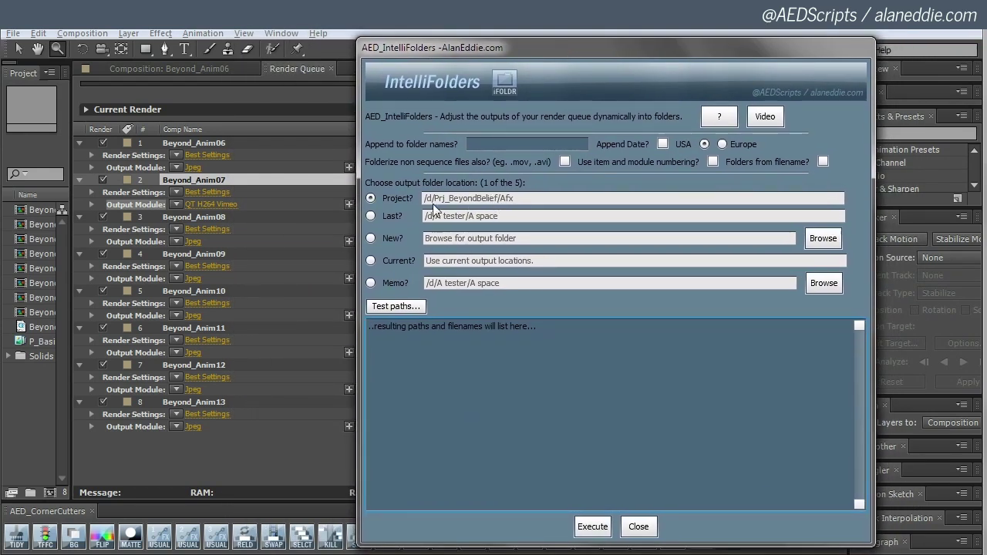
click(371, 216)
click(371, 198)
click(396, 307)
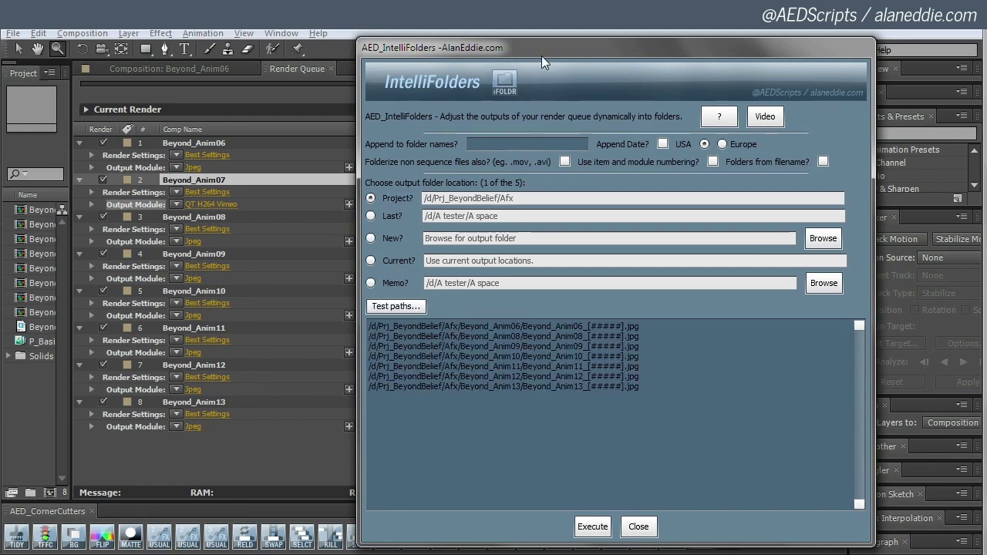
Step: Highlight the project folder, Afx folder and Beyond_Anim06 comp folder in the first path
drag(541, 55, 438, 55)
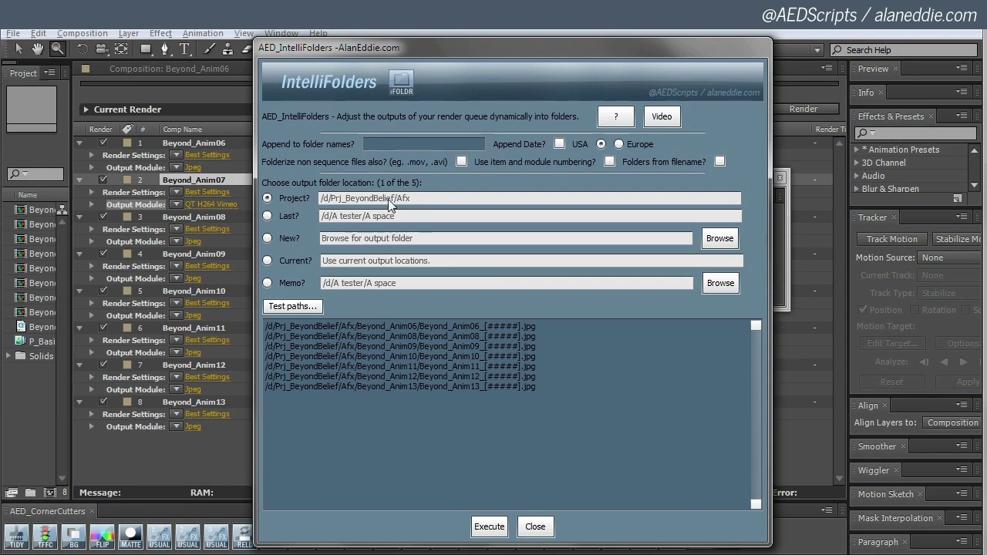
drag(267, 326, 534, 390)
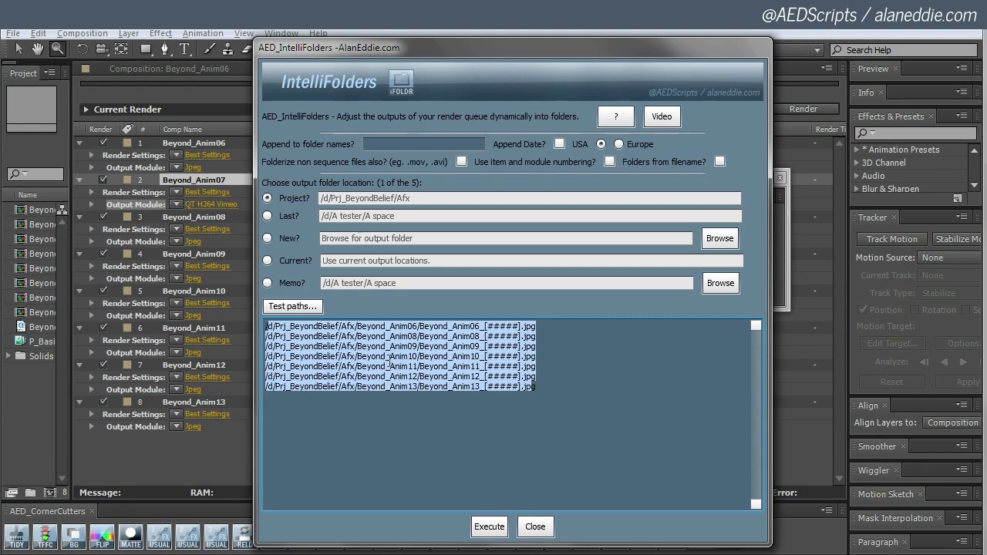
drag(338, 326, 359, 326)
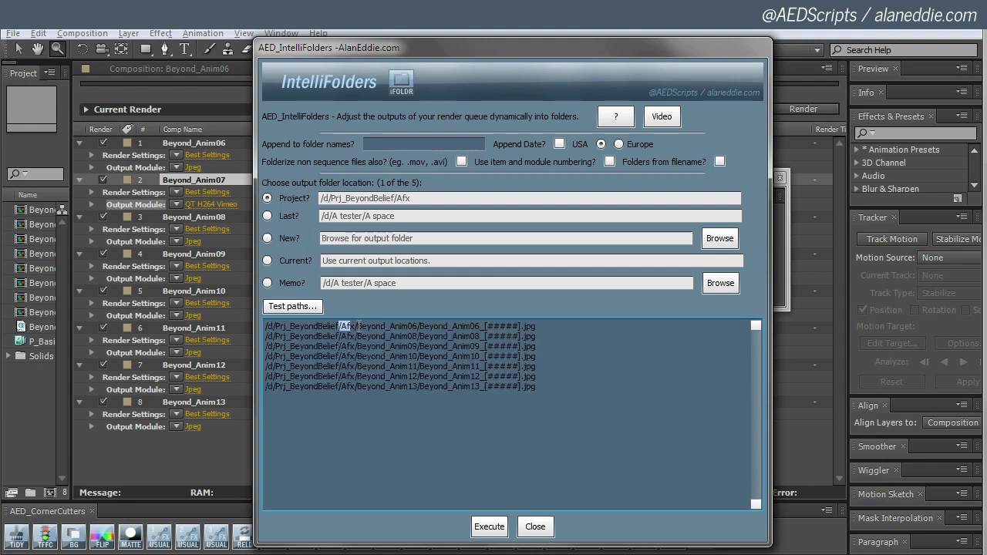
click(294, 325)
drag(267, 325, 341, 337)
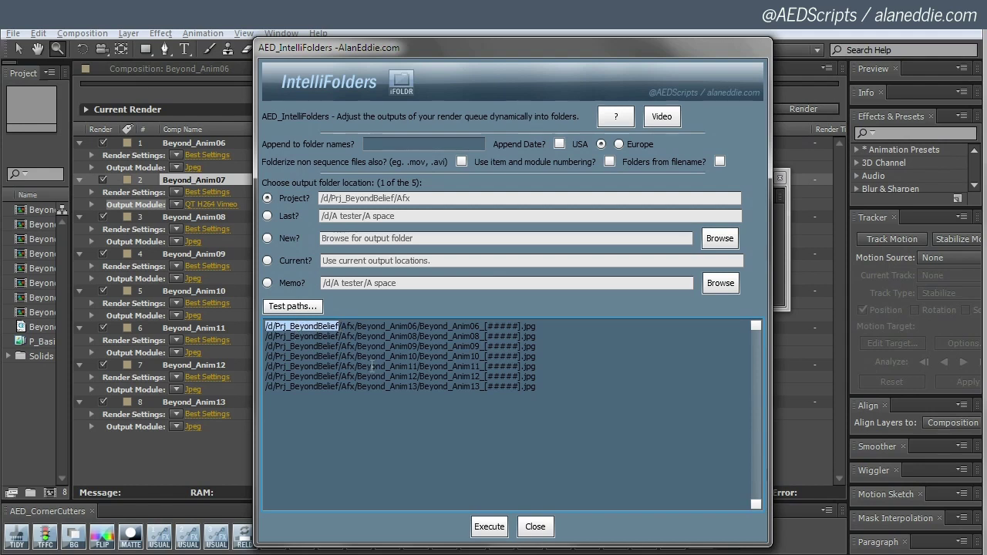
drag(356, 327, 339, 327)
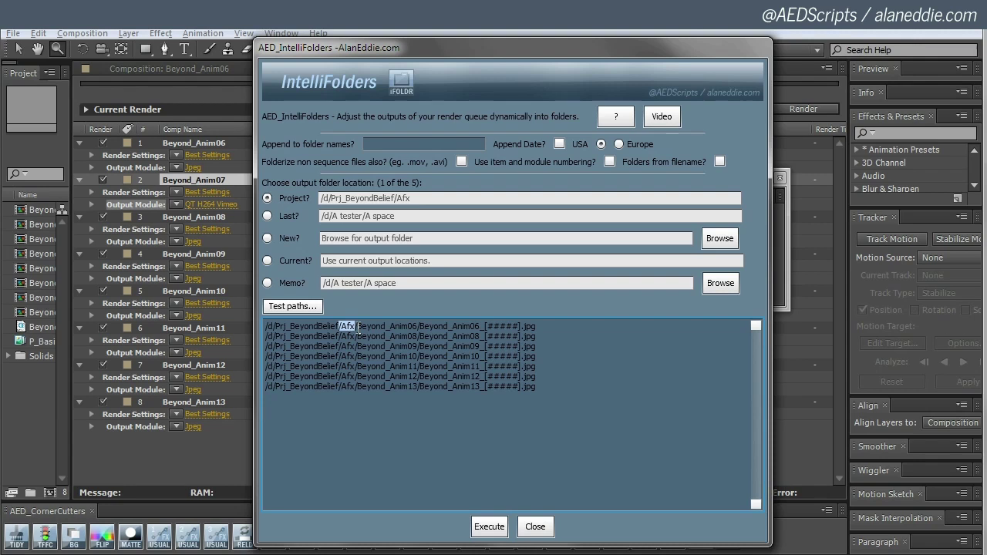
click(357, 326)
drag(357, 327, 417, 326)
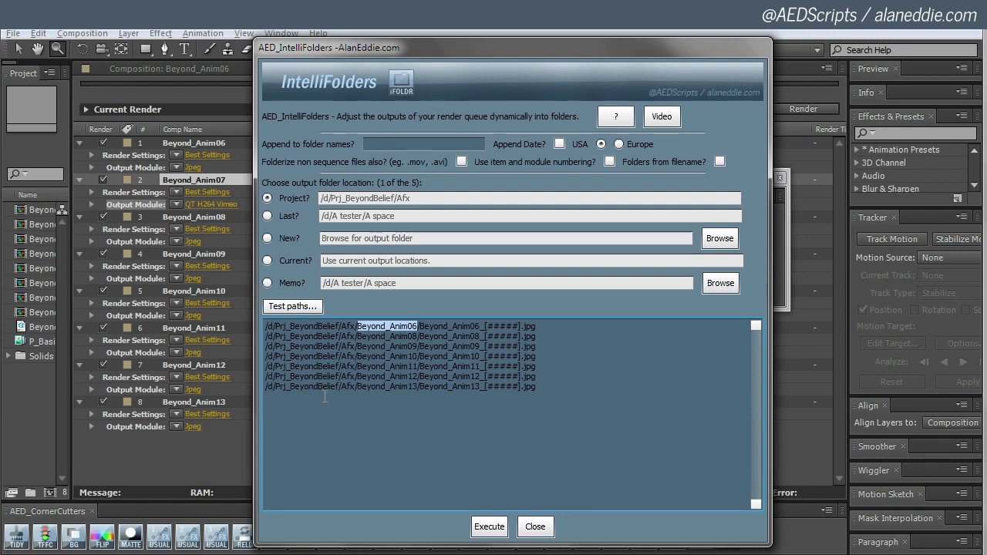
click(518, 362)
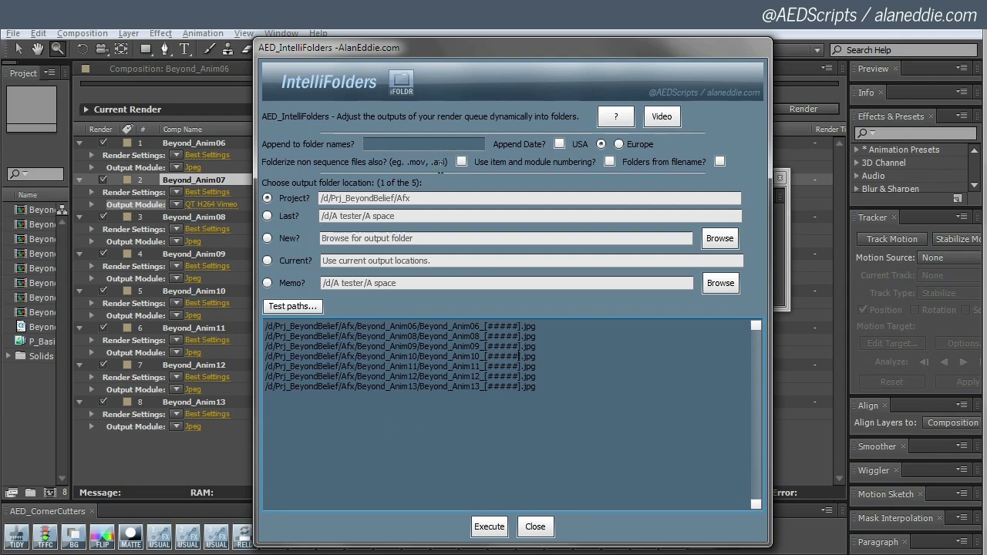
drag(347, 48, 432, 46)
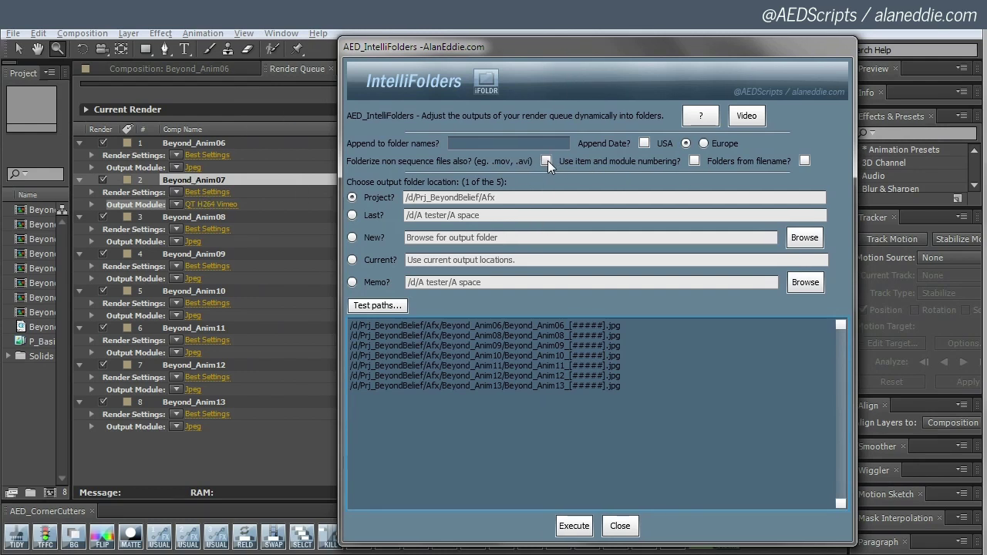
Step: Refresh the preview, review the new Beyond_Anim07 path, and enable 'Folders from filename?'
click(380, 305)
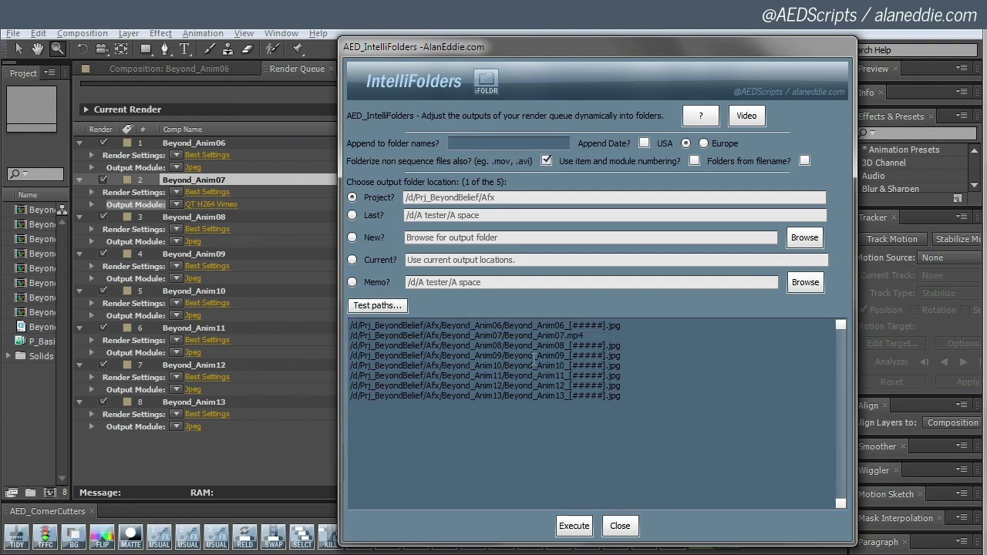
drag(351, 335, 584, 337)
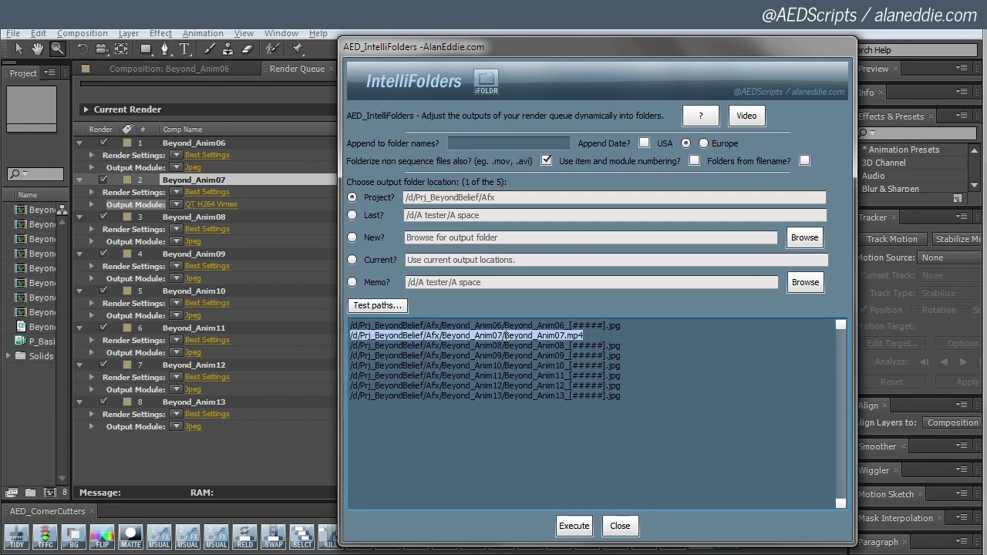
drag(502, 336, 442, 334)
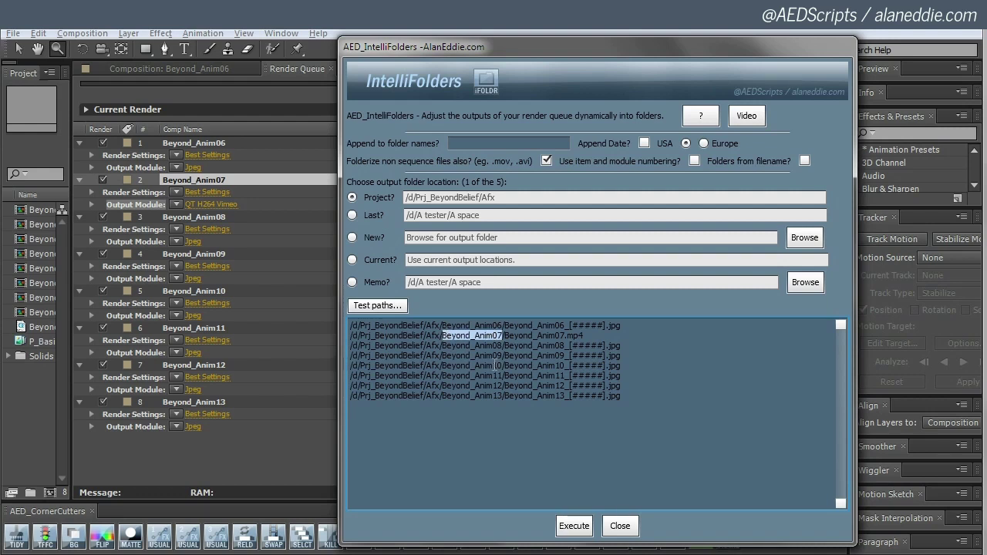
click(535, 339)
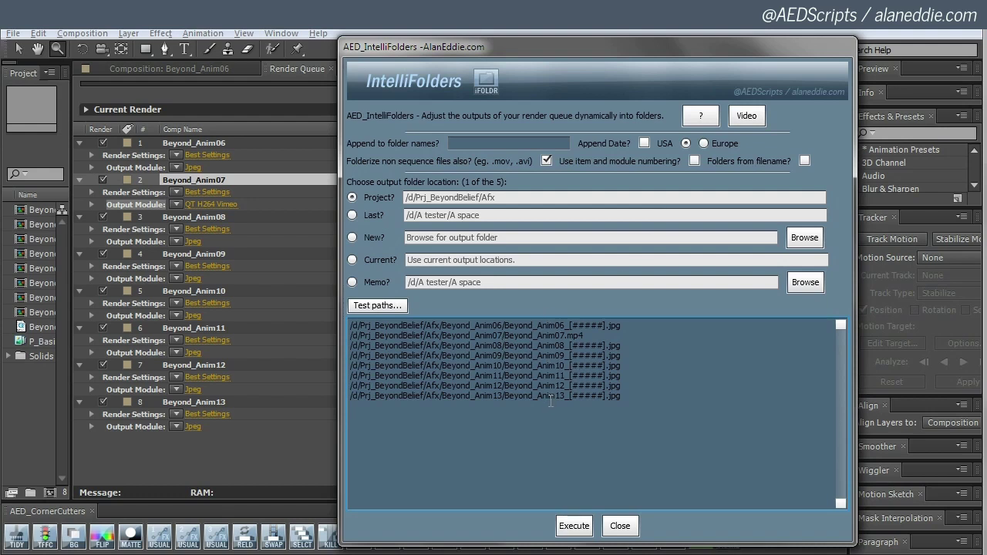
drag(505, 324, 621, 325)
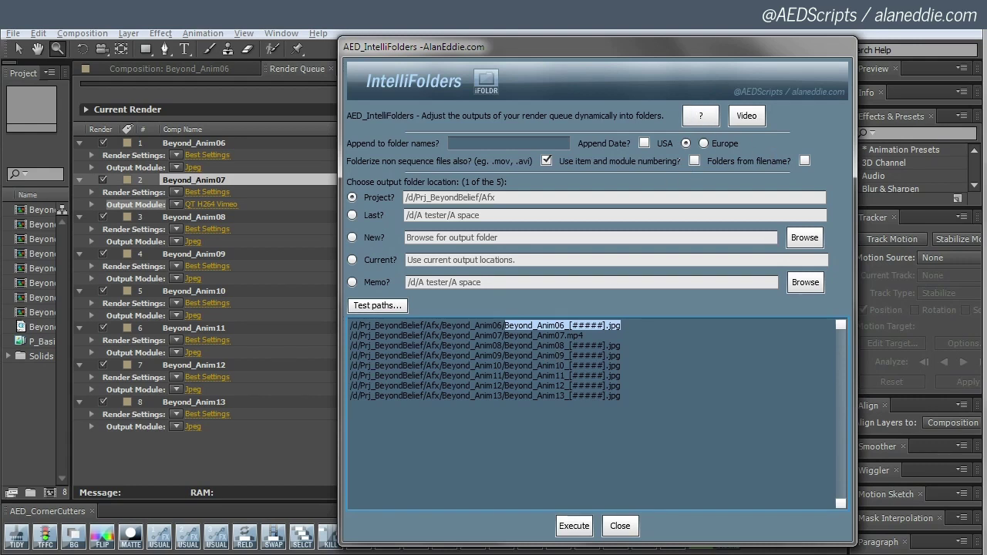
click(805, 161)
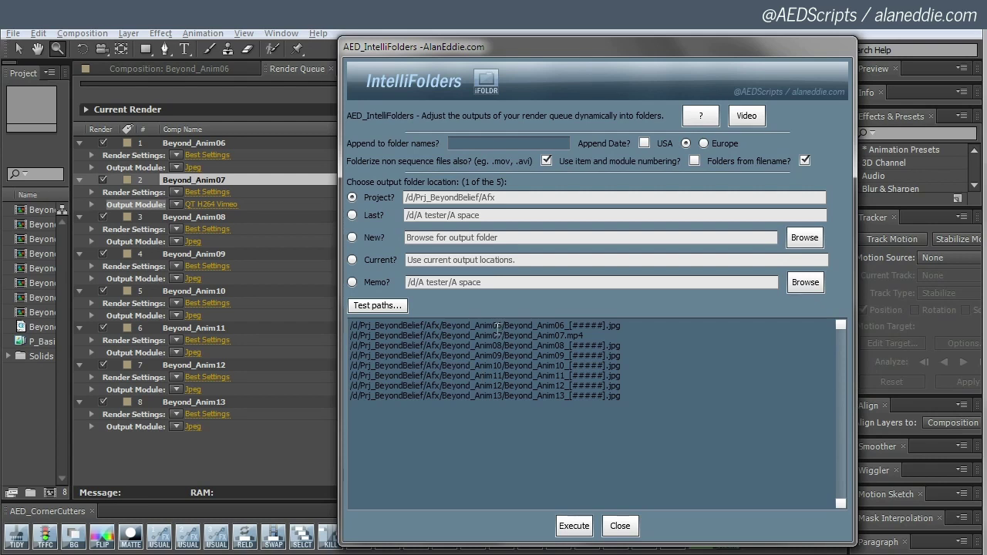
Step: Highlight the Beyond_Anim06 and Beyond_Anim08 folders in the path preview and shift the dialog left
drag(442, 324, 501, 326)
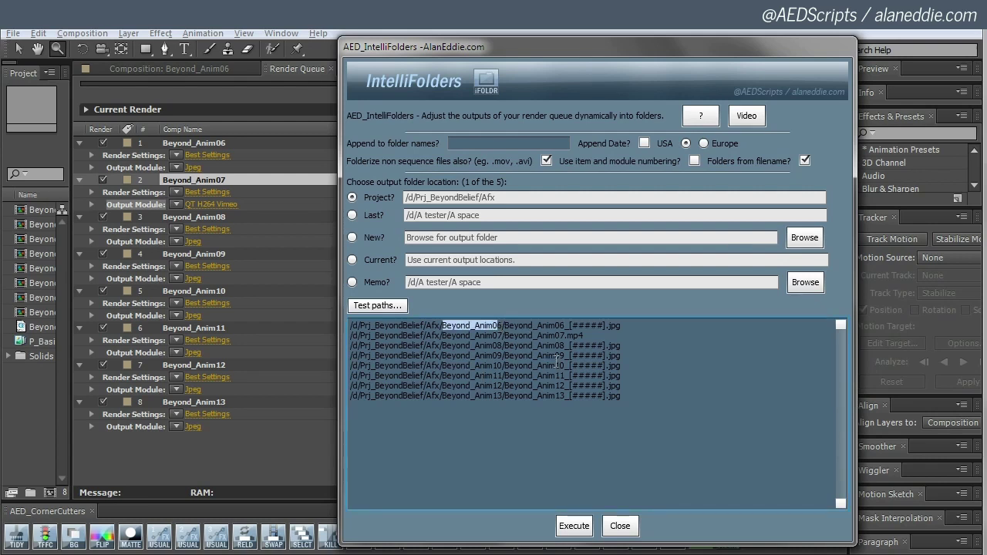
drag(493, 348, 439, 345)
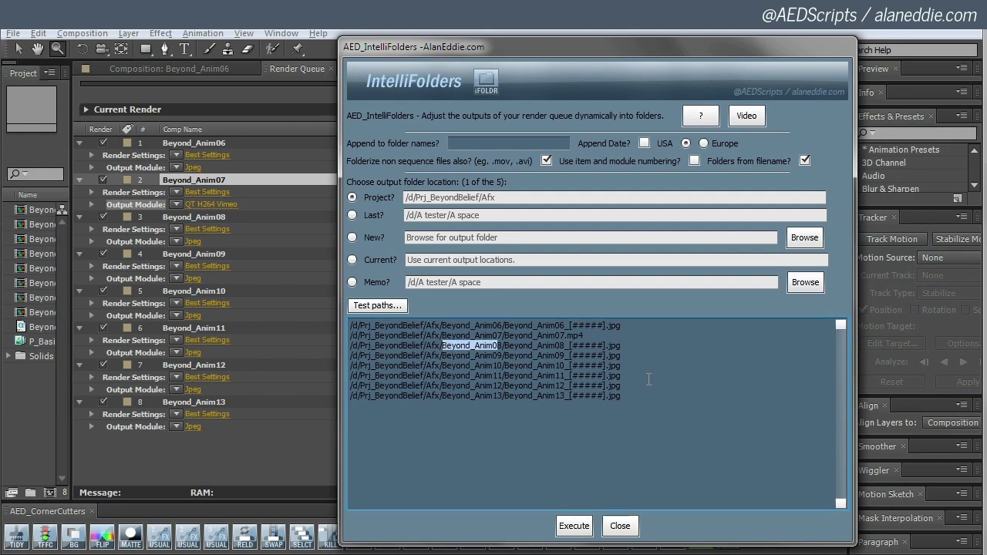
click(506, 365)
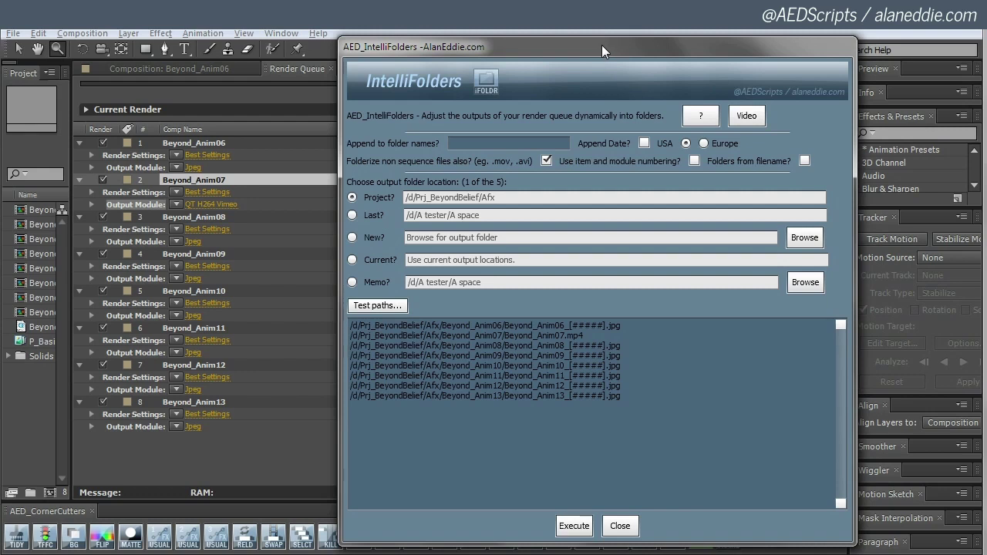
drag(602, 47, 585, 45)
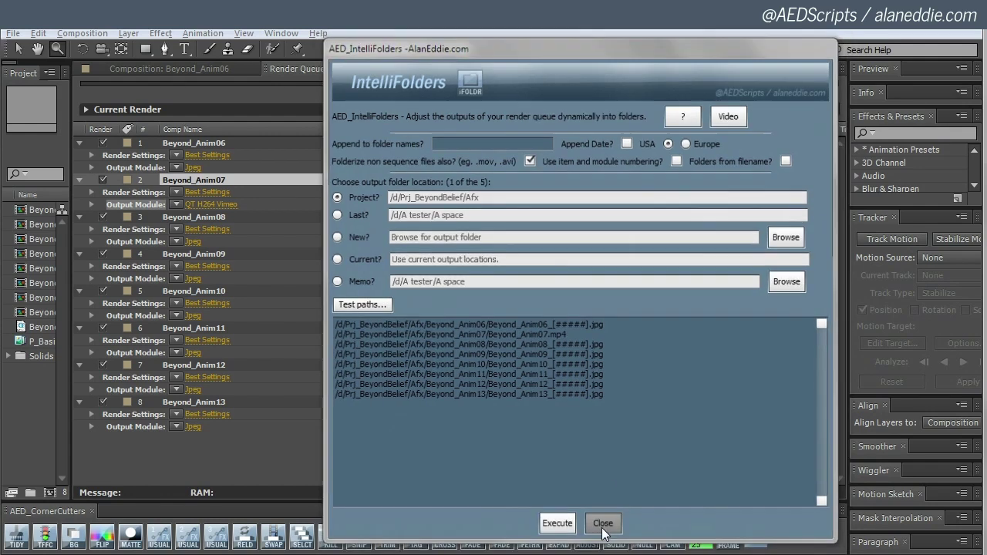
Step: Close IntelliFolders and duplicate the Beyond_Anim06 render item with Ctrl+D
click(604, 526)
click(207, 145)
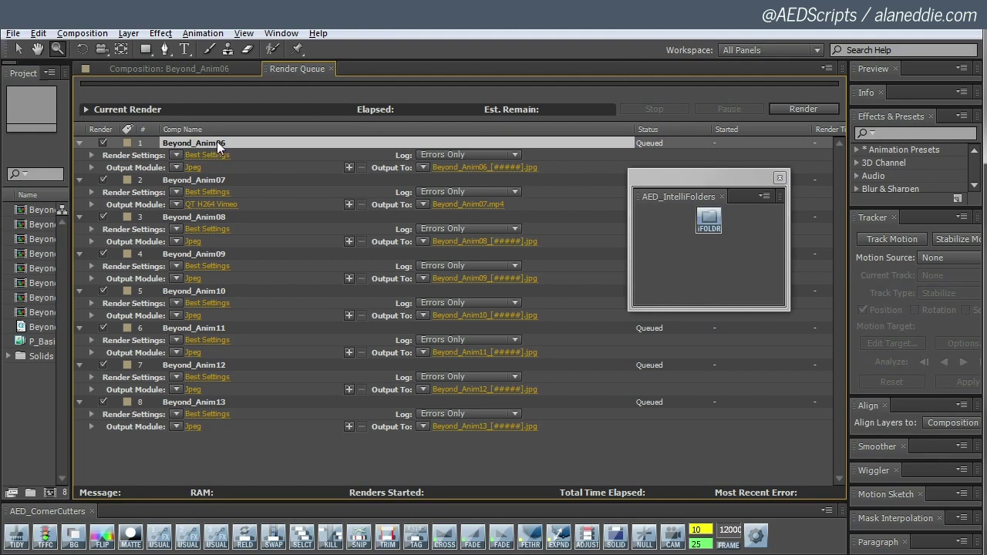
key(ctrl+d)
key(ctrl+d)
key(ctrl+d)
key(ctrl+d)
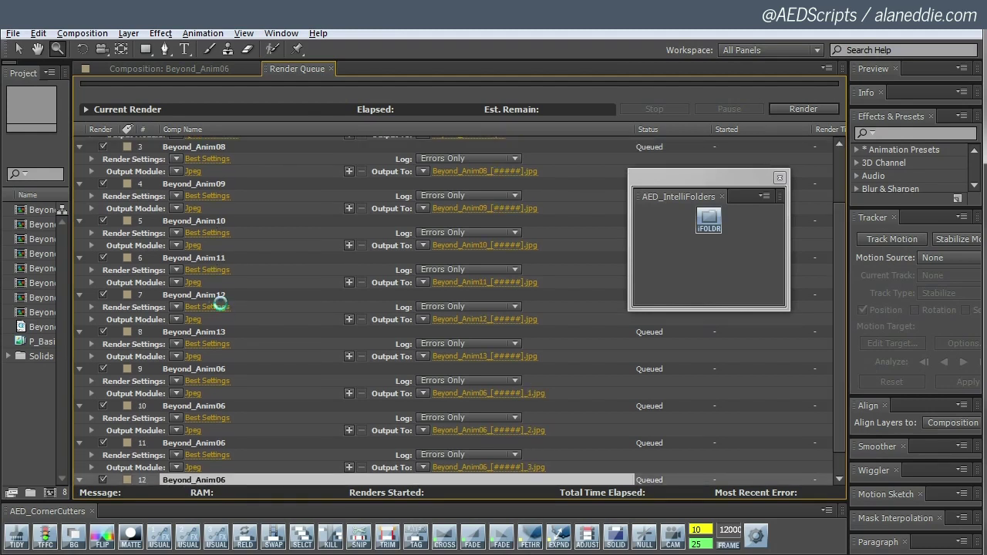
key(ctrl+d)
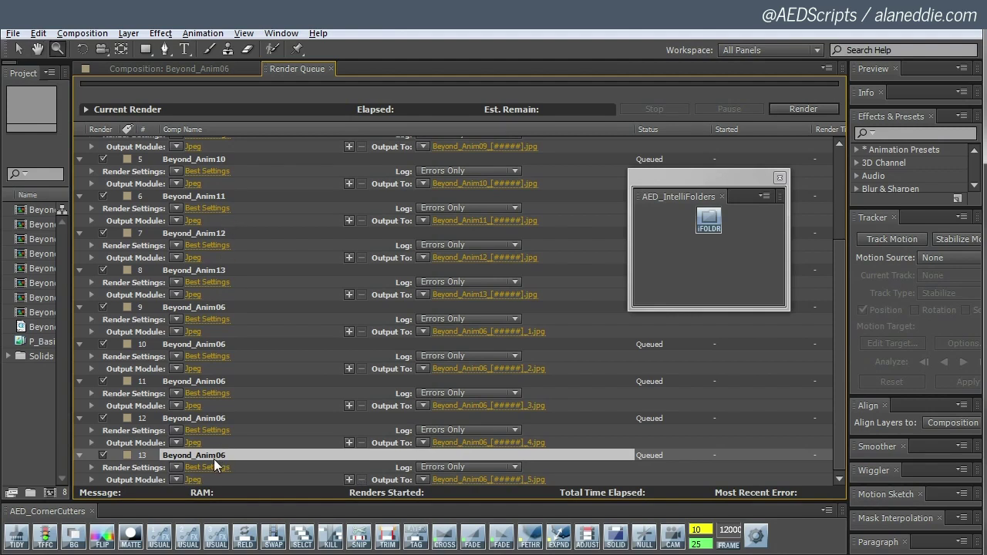
Step: Reopen IntelliFolders and run Test paths for the whole render queue
click(708, 222)
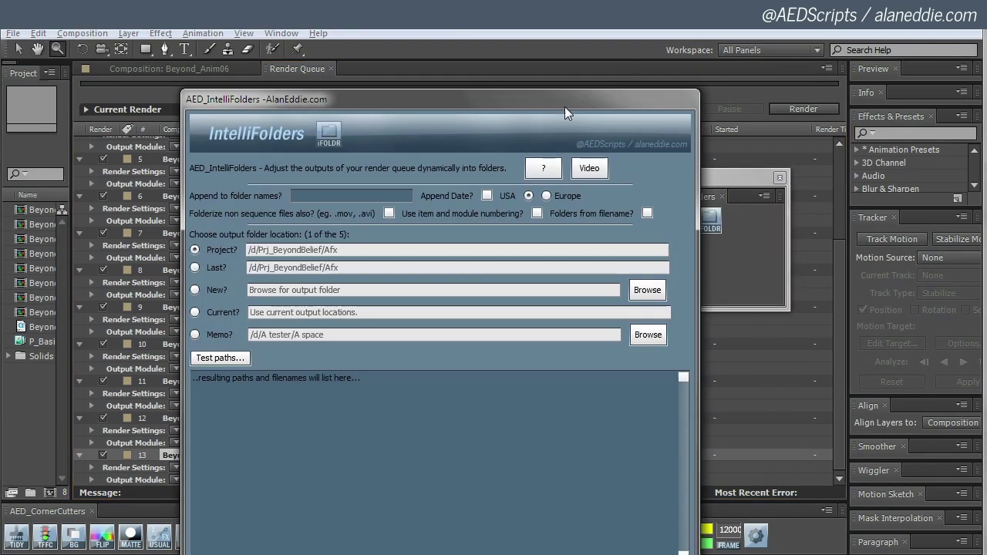
drag(565, 106, 623, 51)
click(274, 311)
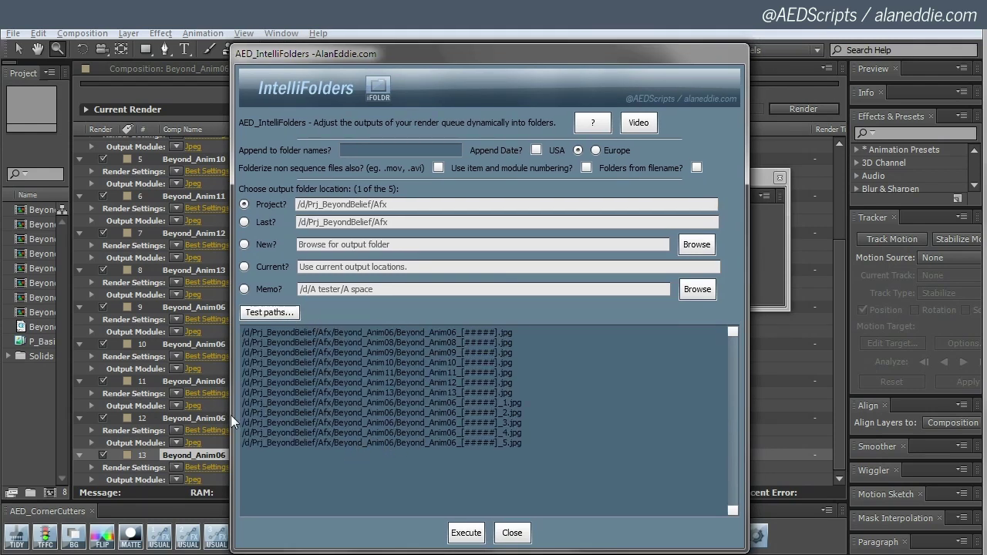
drag(242, 412, 529, 445)
click(373, 414)
drag(332, 413, 393, 413)
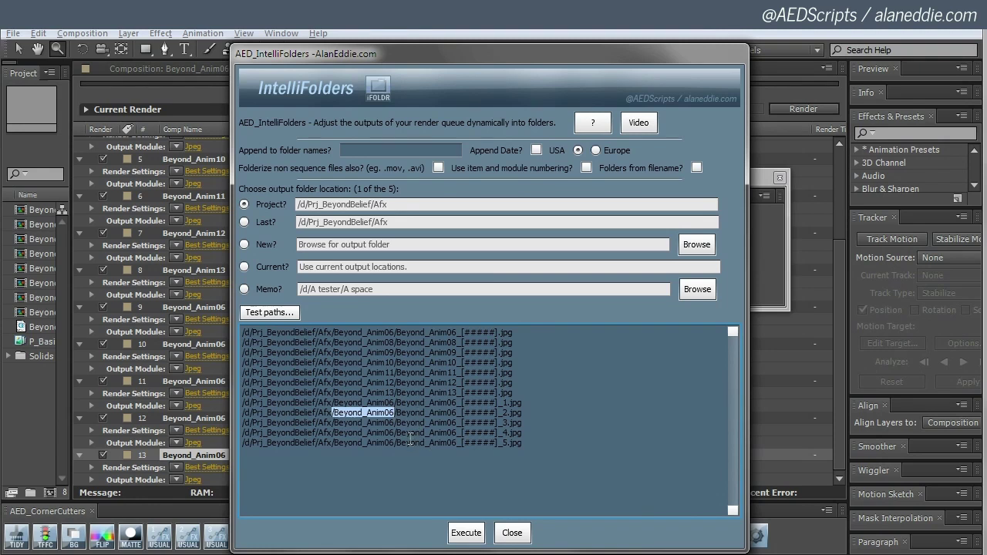
click(333, 424)
drag(333, 422, 395, 422)
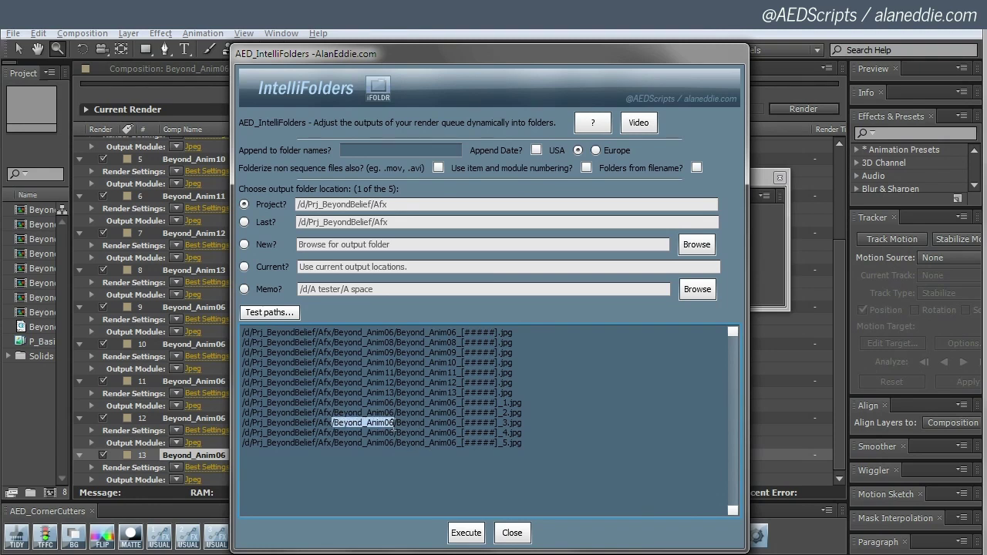
drag(332, 432, 395, 433)
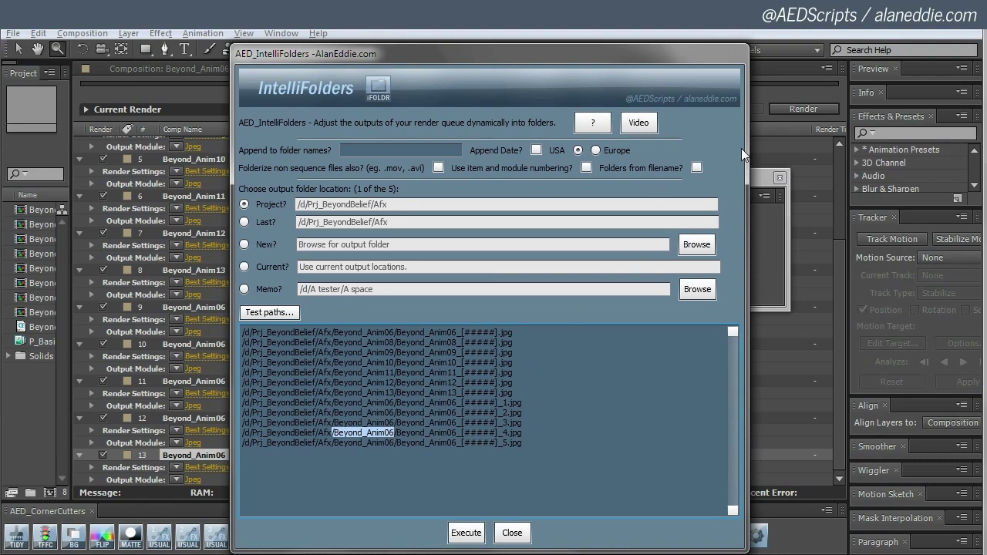
click(587, 168)
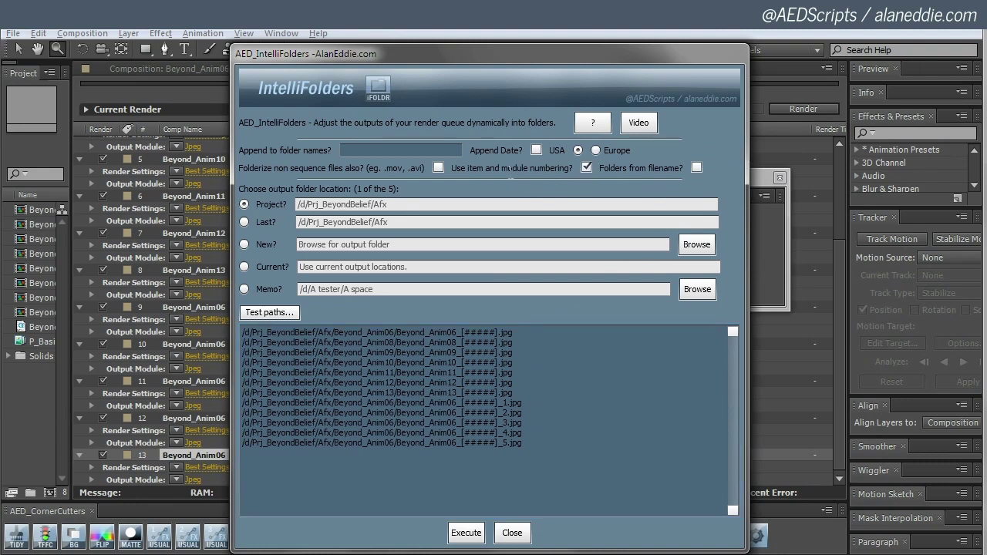
click(276, 313)
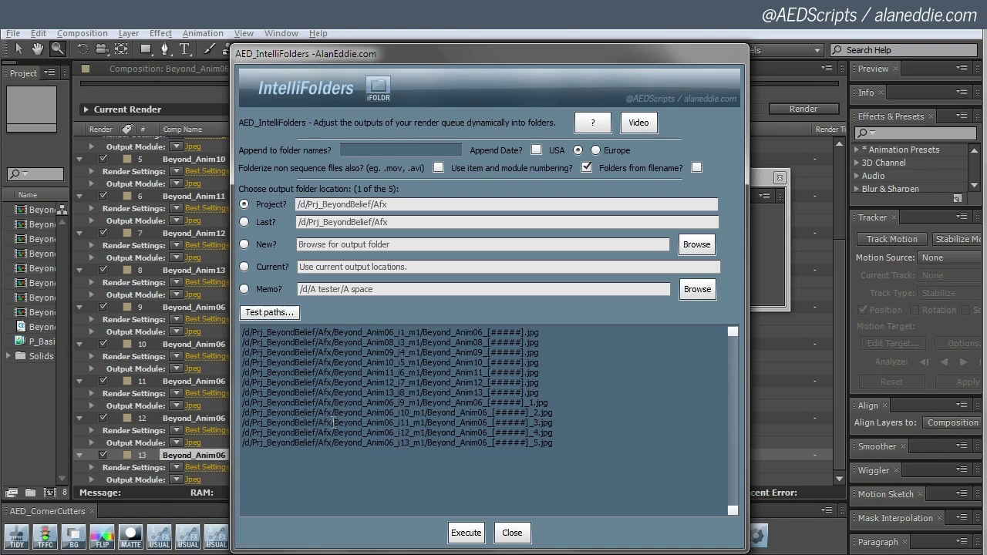
drag(333, 422, 421, 434)
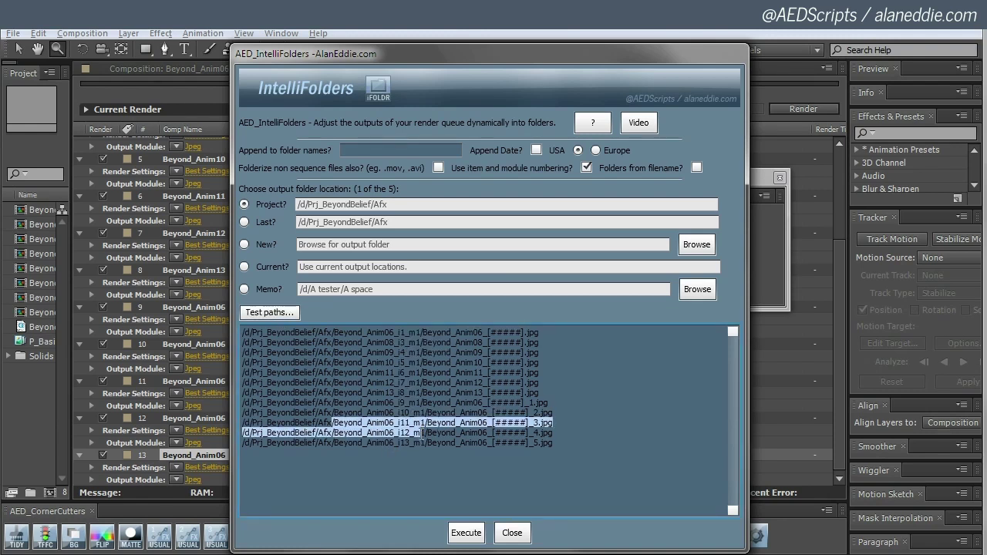
click(469, 437)
drag(243, 413, 426, 443)
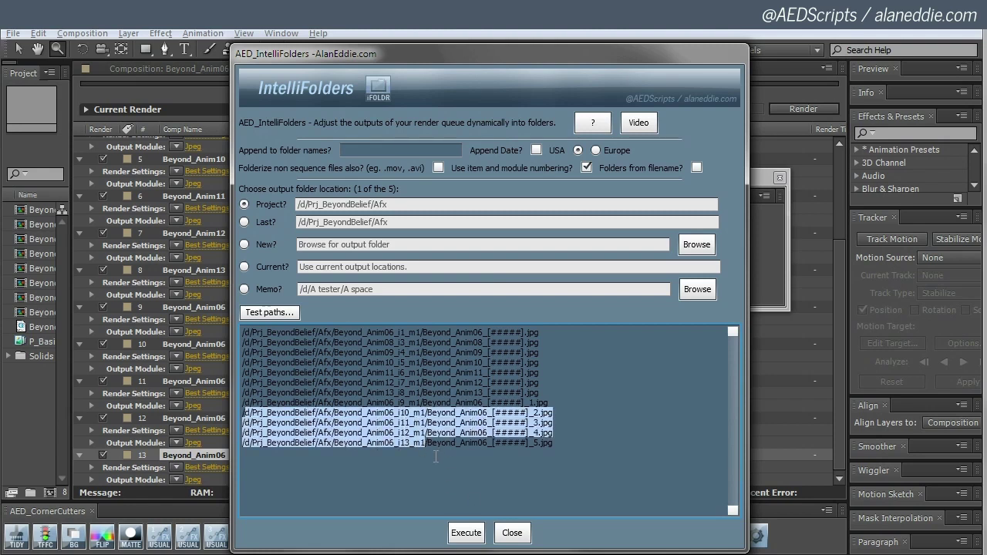
click(397, 413)
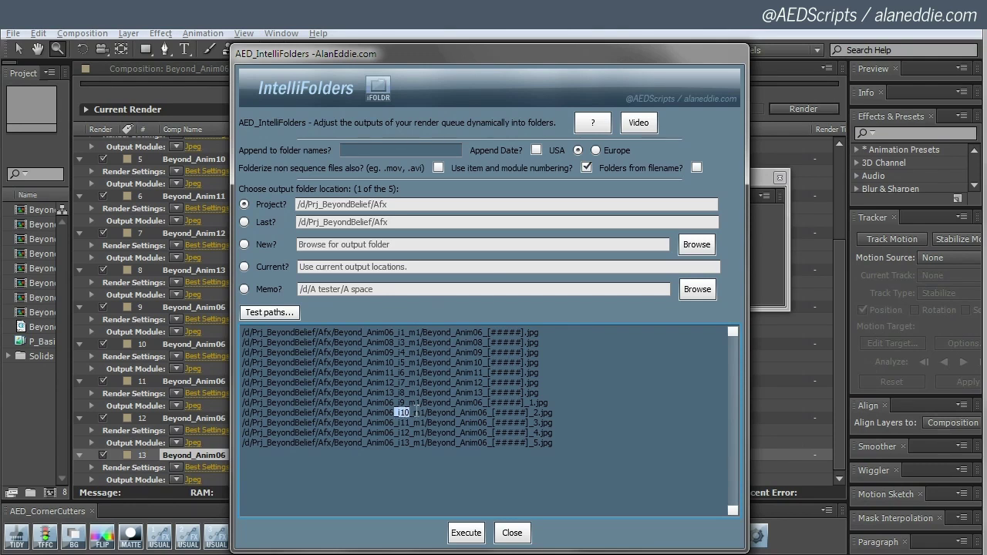
drag(398, 413, 425, 444)
click(620, 390)
Step: Change the folder-name suffix to _version2 and refresh the path preview
click(266, 312)
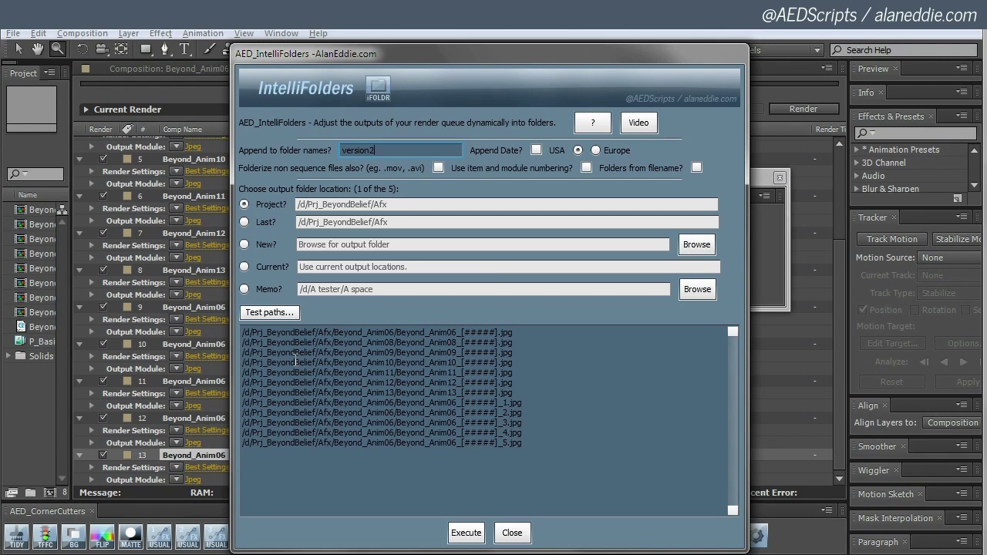
key(Home)
text(_)
click(272, 312)
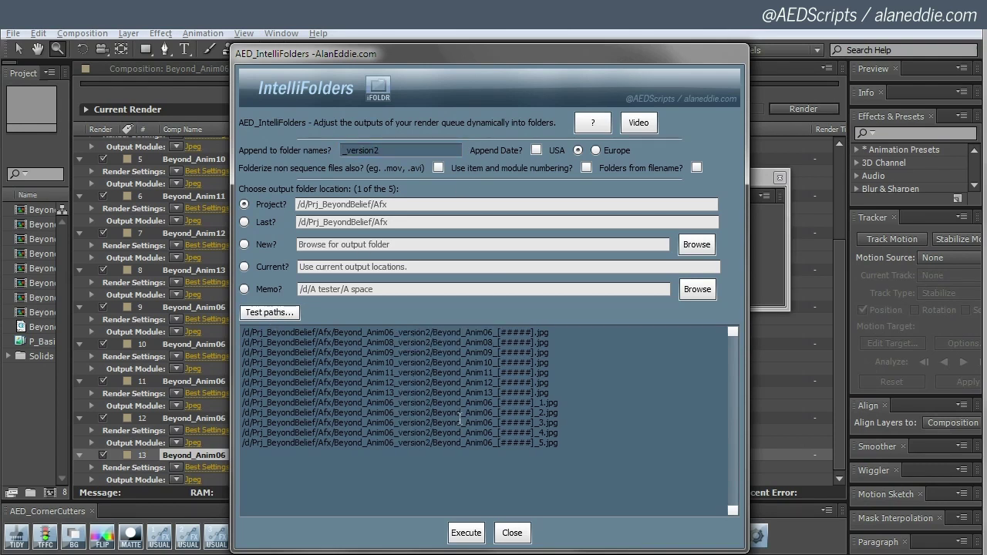
drag(334, 332, 431, 332)
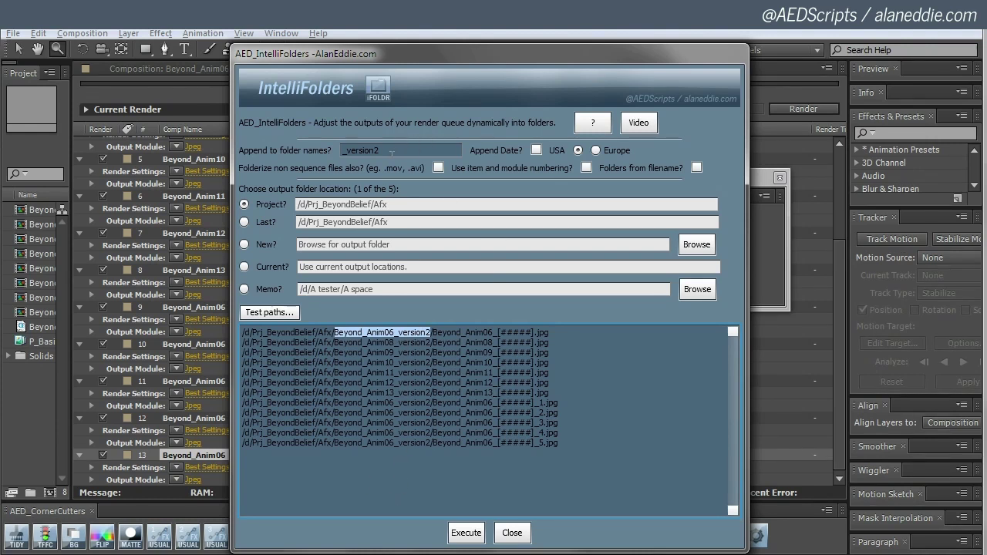
click(394, 148)
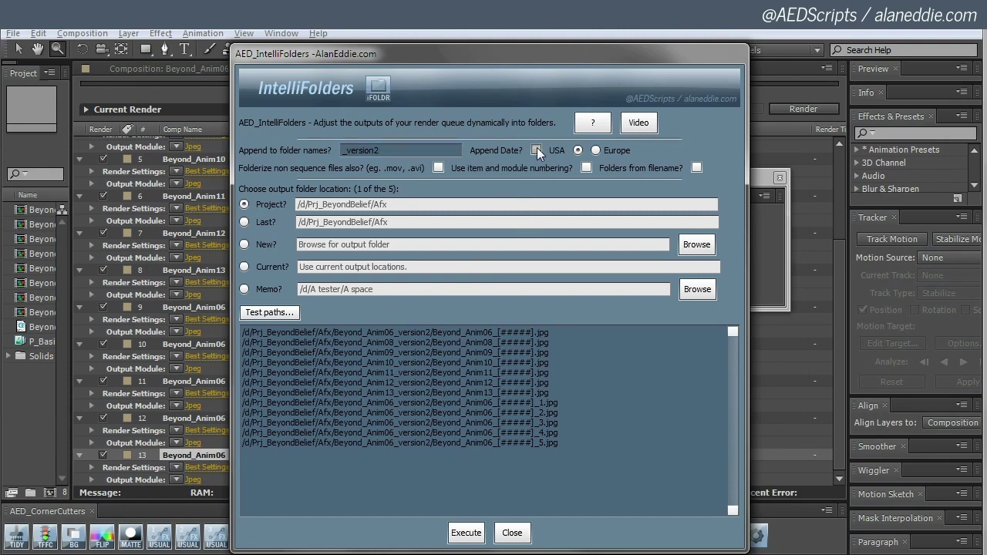
Step: Append a European-format date to folder names, giving Beyond_Anim06_version2_04-09-12
click(274, 311)
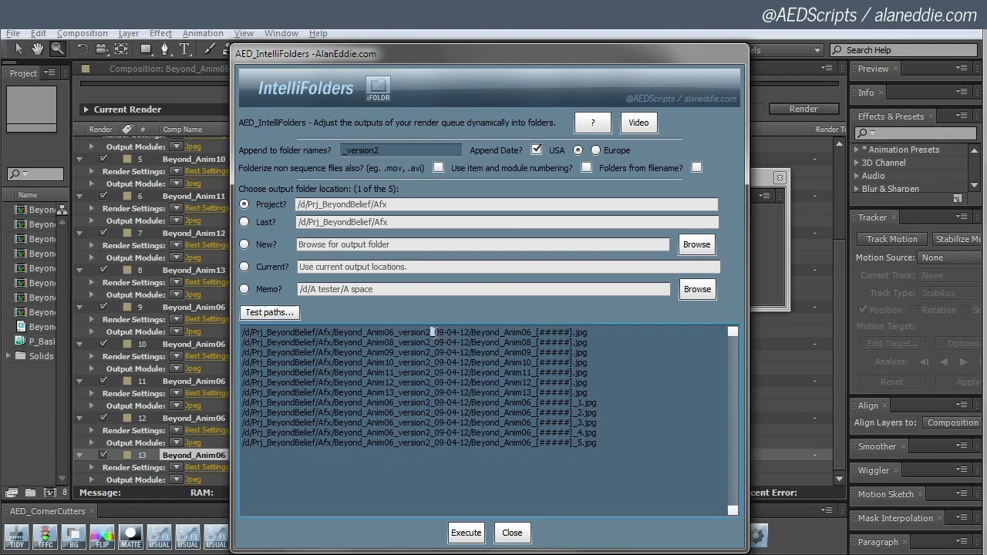
drag(336, 330, 469, 332)
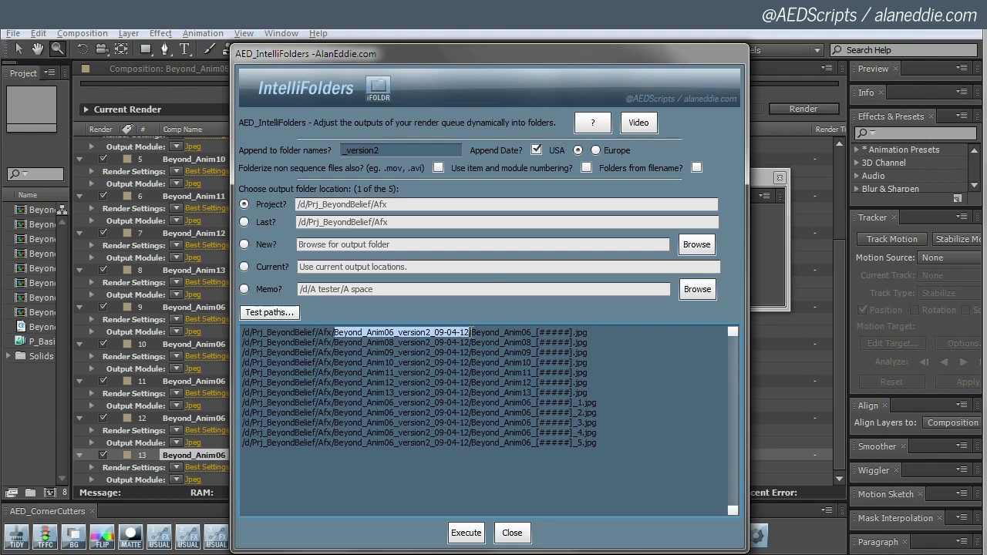
click(594, 150)
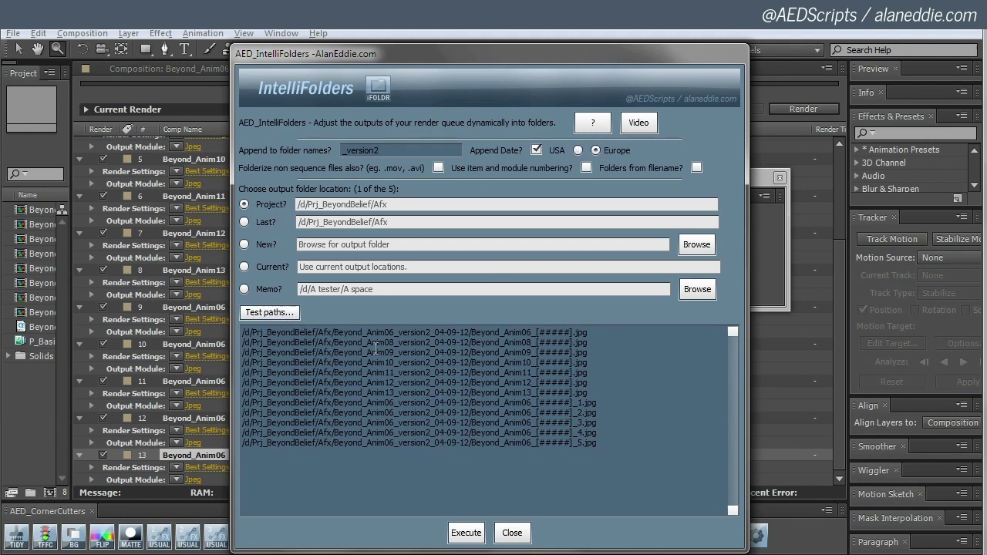
drag(436, 332, 469, 332)
click(467, 332)
drag(435, 333, 471, 332)
click(428, 351)
drag(334, 332, 470, 333)
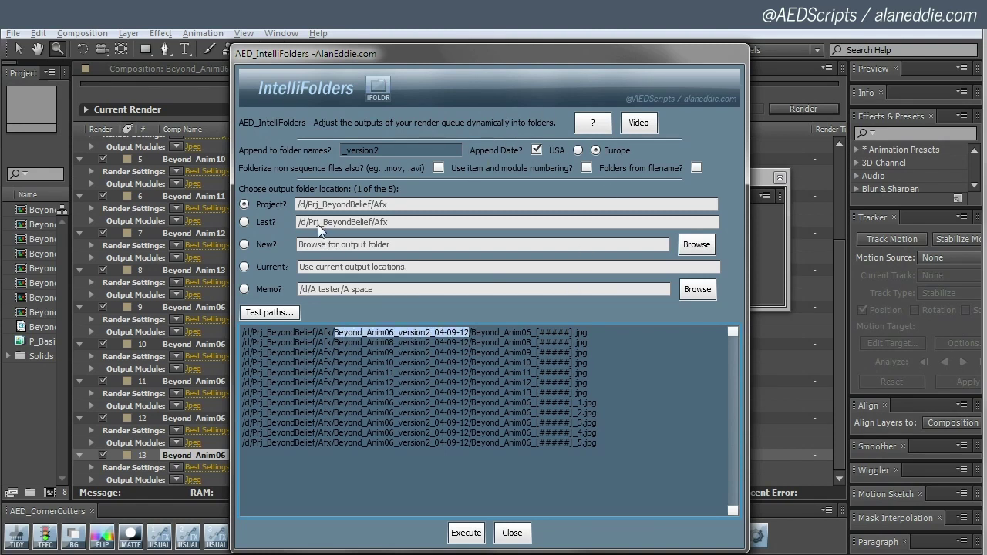
click(344, 363)
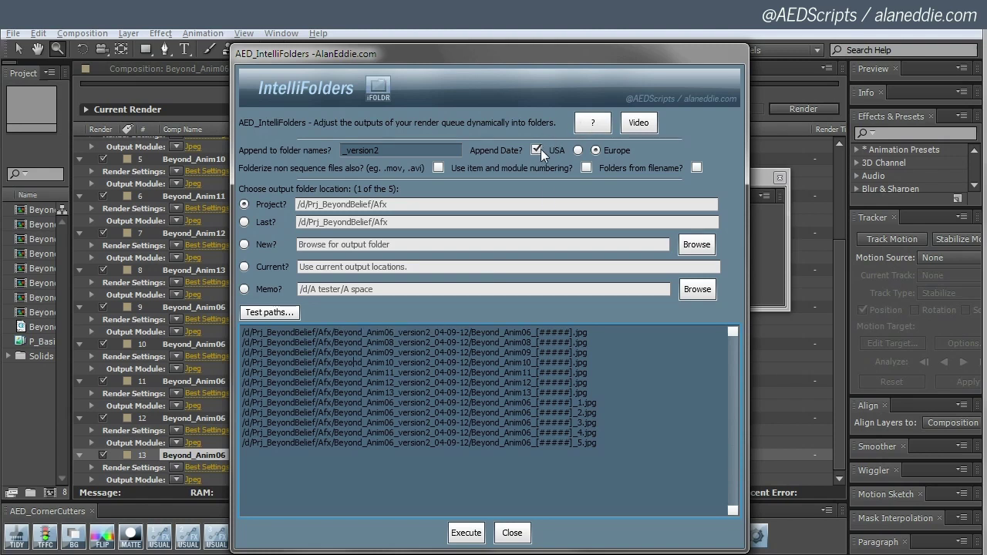
Step: Delete the _version2 suffix, refresh the preview, and choose the New output location
double_click(359, 150)
key(BackSpace)
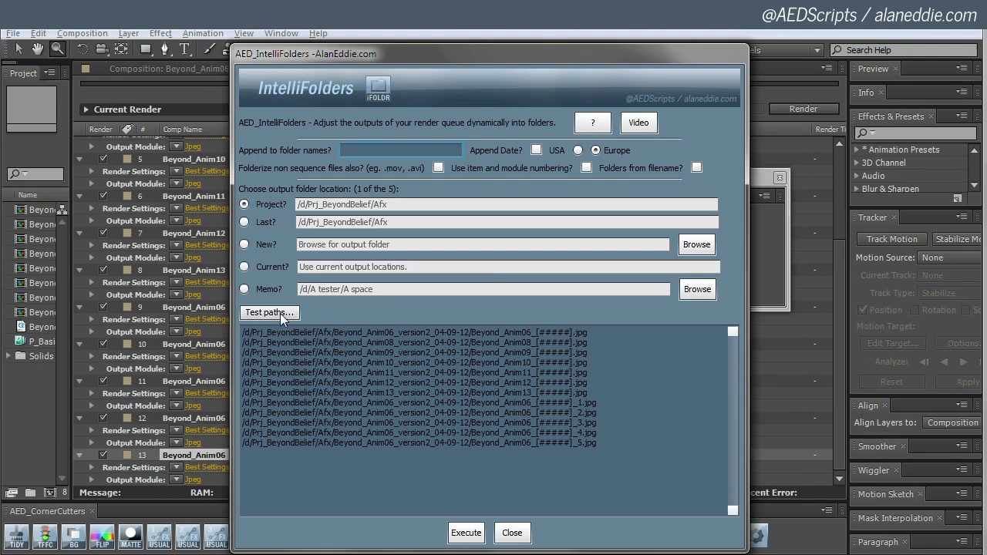
click(269, 312)
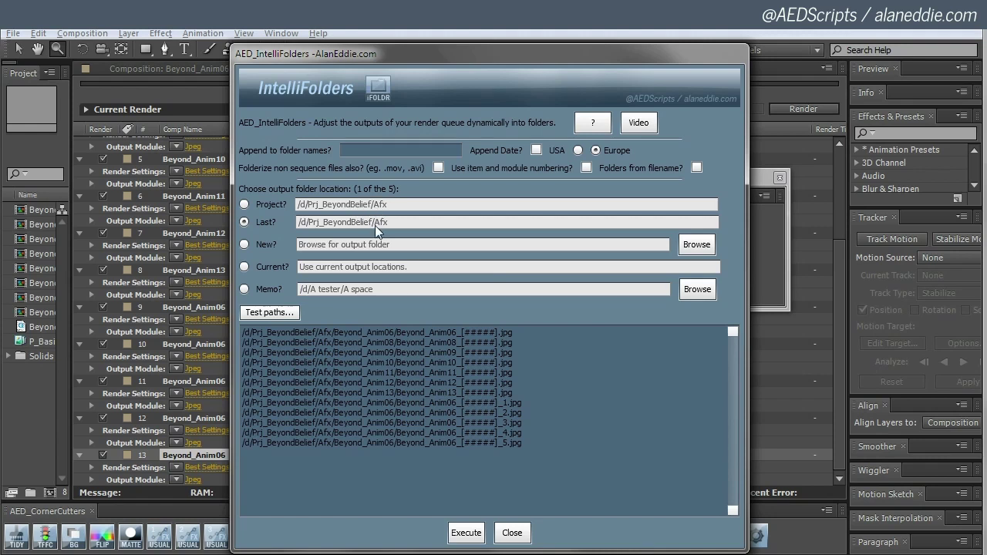
click(243, 244)
Step: Set the IntelliFolders New output location to the Ingest (I:) drive
click(700, 246)
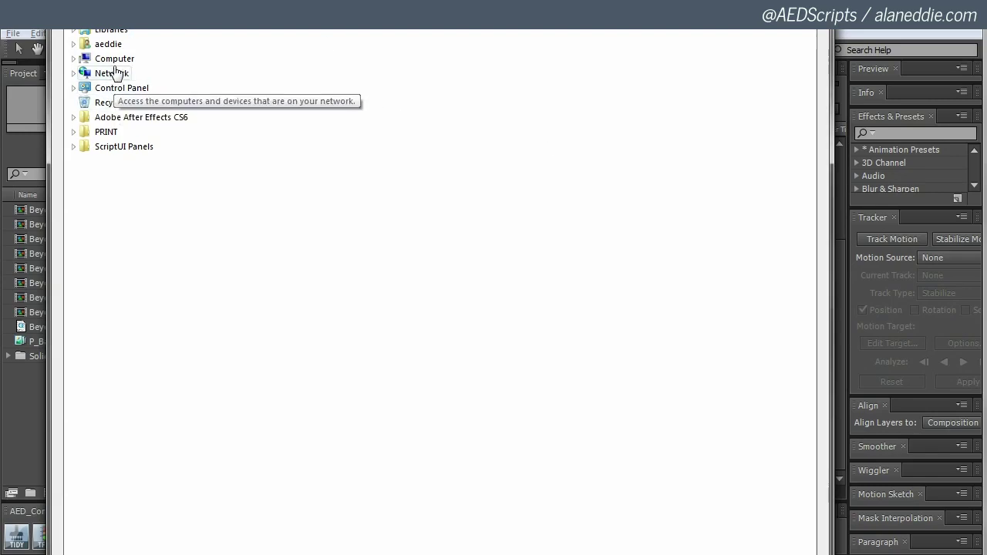
double_click(115, 60)
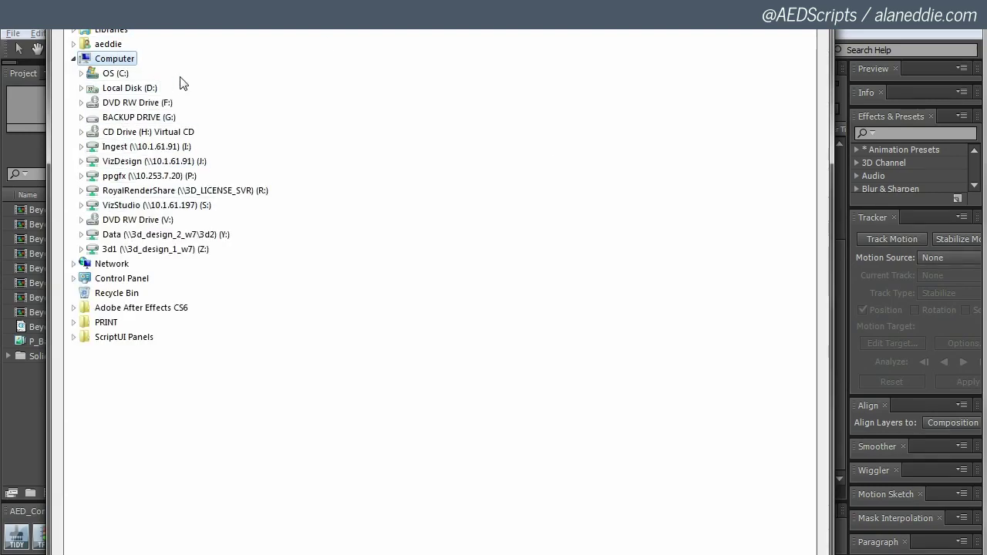
double_click(140, 147)
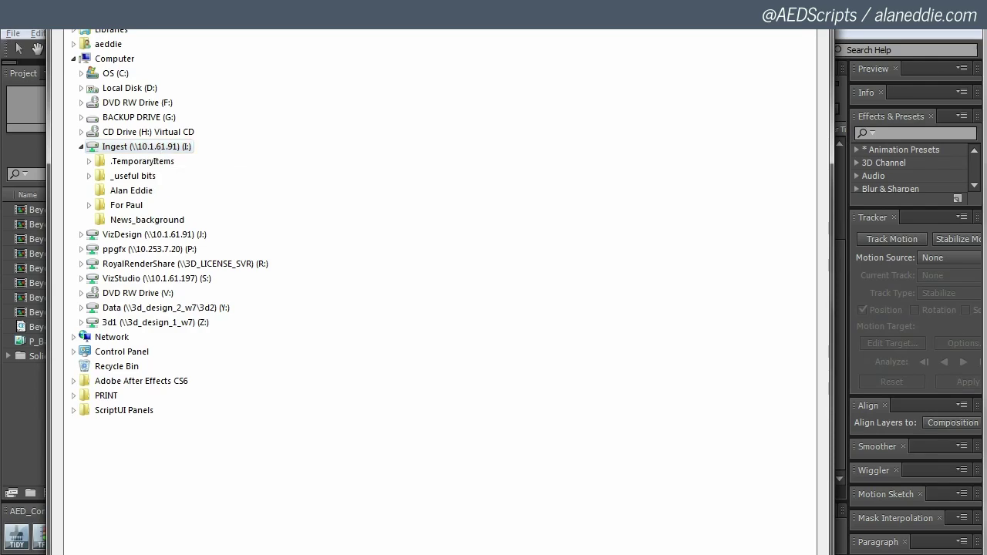
key(Return)
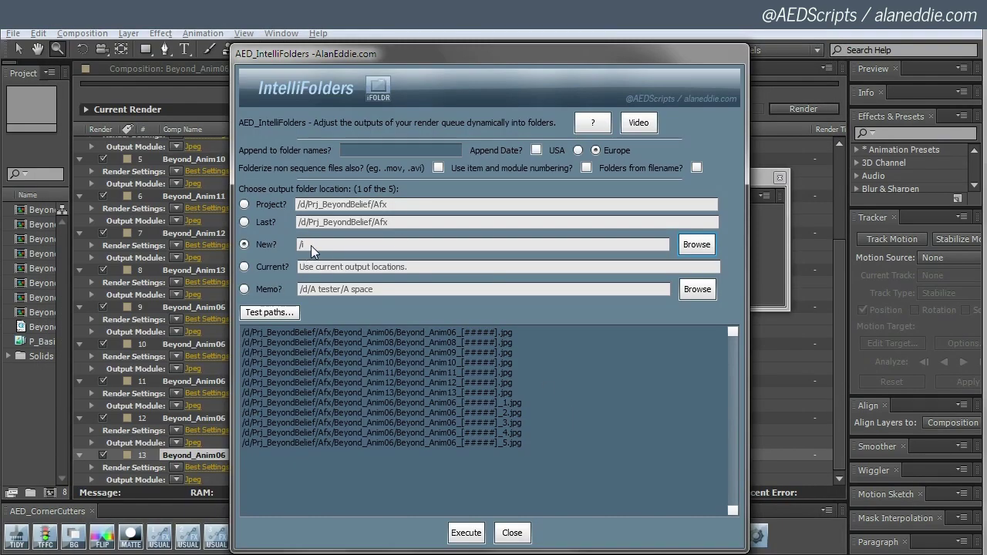
Step: Preview the test paths, which now point into /i/Beyond_AnimXX folders
click(269, 314)
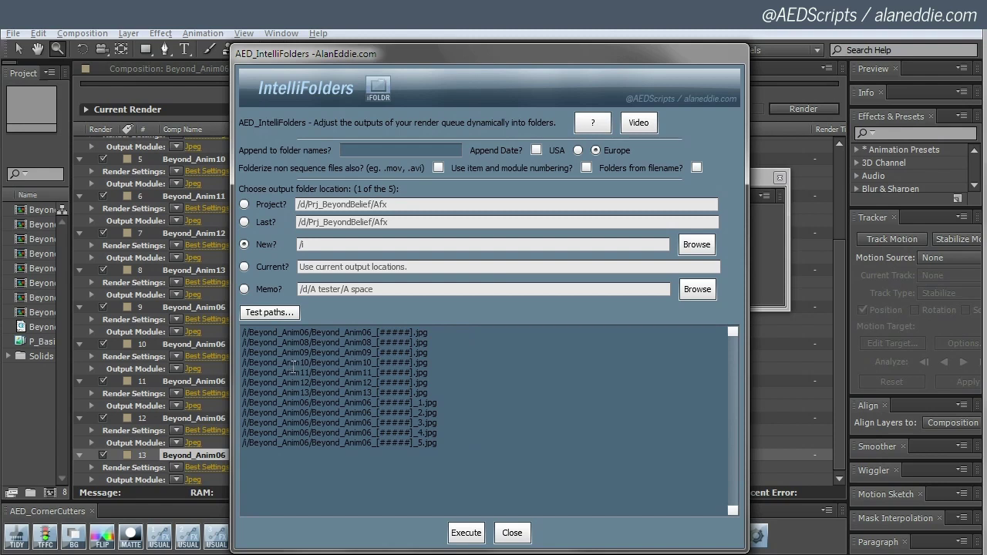
drag(249, 332, 309, 332)
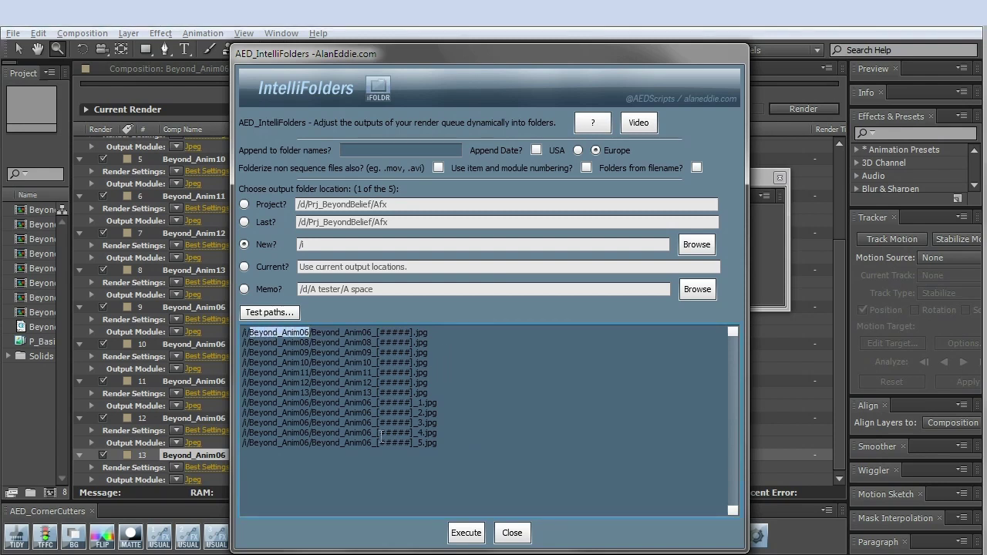
click(320, 423)
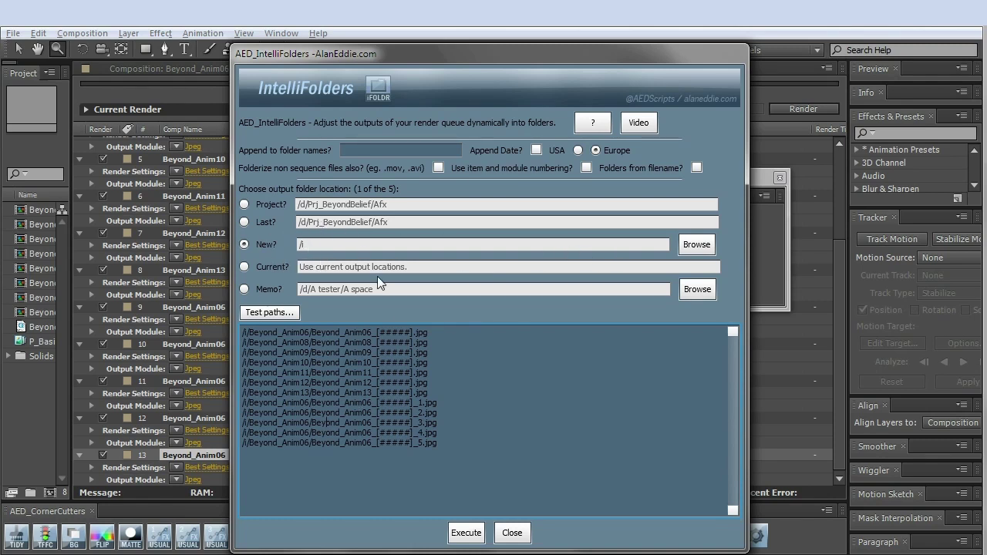
Step: Execute the redirect into I:\Beyond_AnimXX folders, check row 6's output path, and reopen IntelliFolders
click(466, 534)
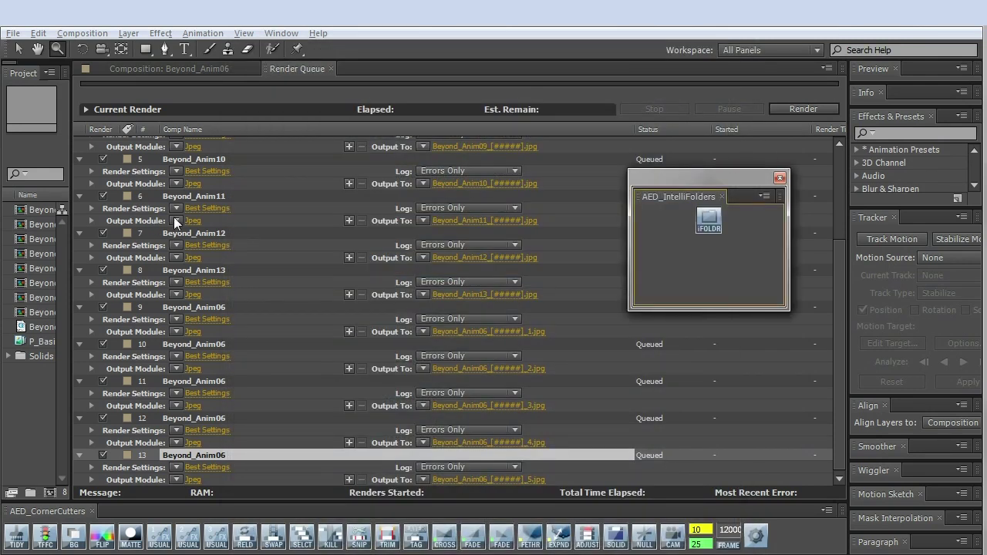
click(93, 220)
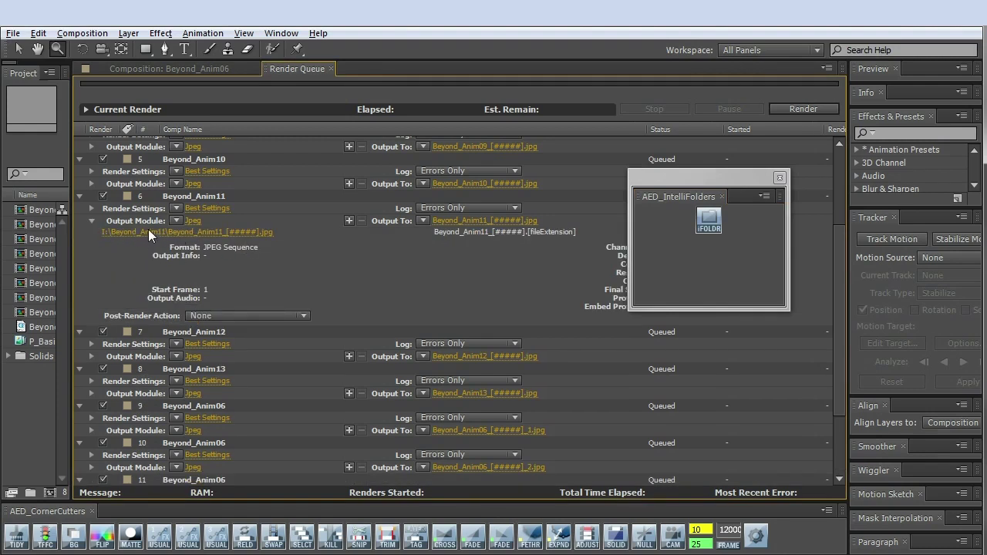
click(709, 221)
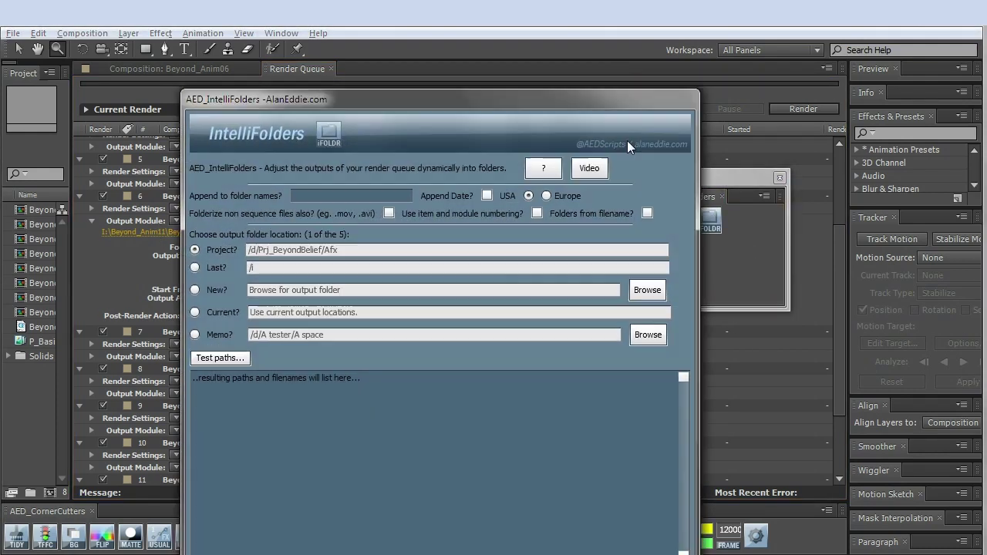
drag(473, 103, 503, 49)
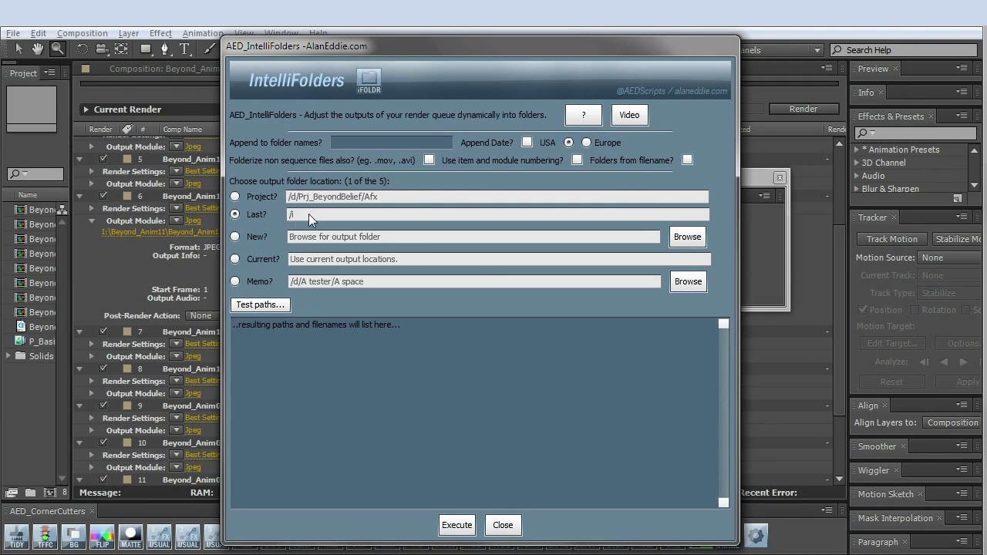
drag(366, 48, 393, 48)
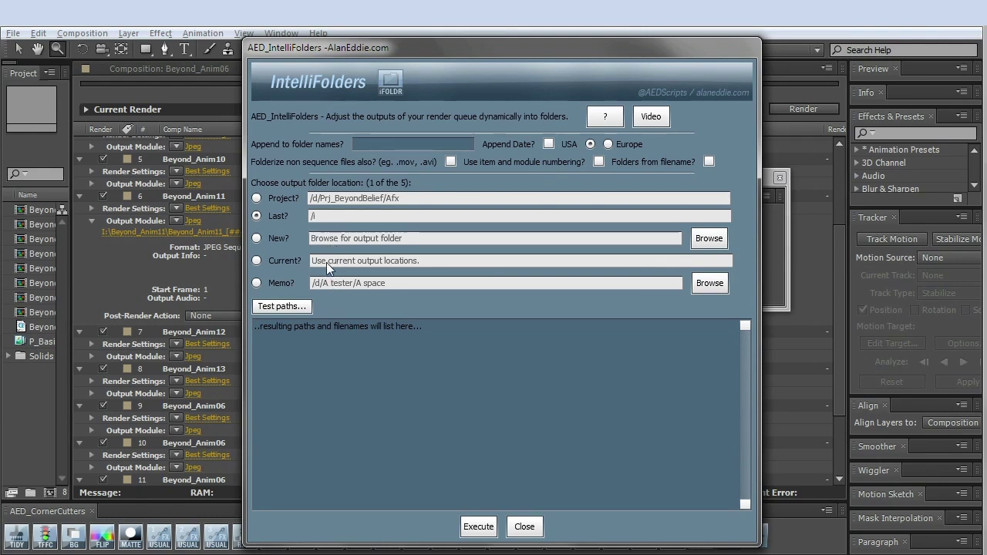
Step: Switch the IntelliFolders output location from Current to the Memo location /d/A tester/A space
click(256, 261)
drag(375, 48, 503, 43)
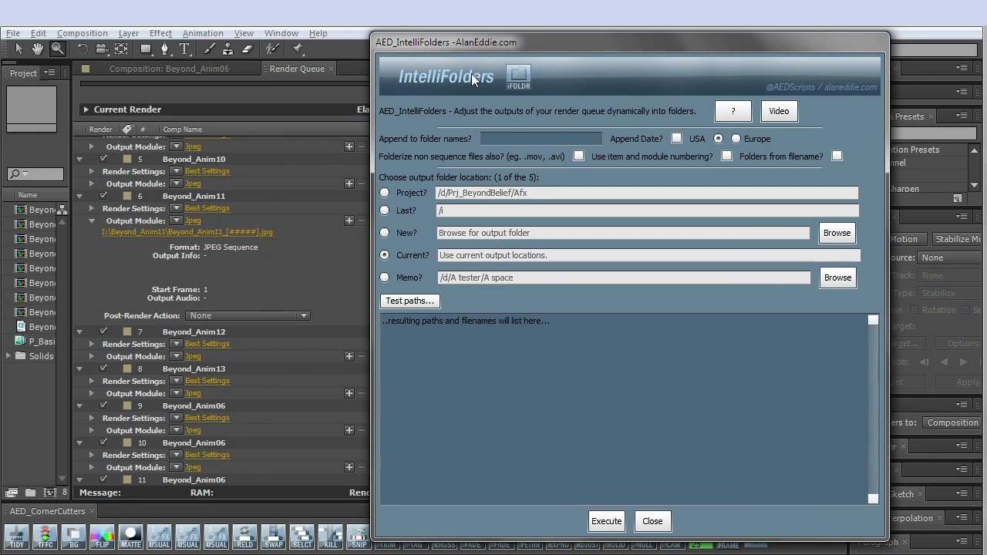
drag(507, 42, 429, 48)
click(304, 263)
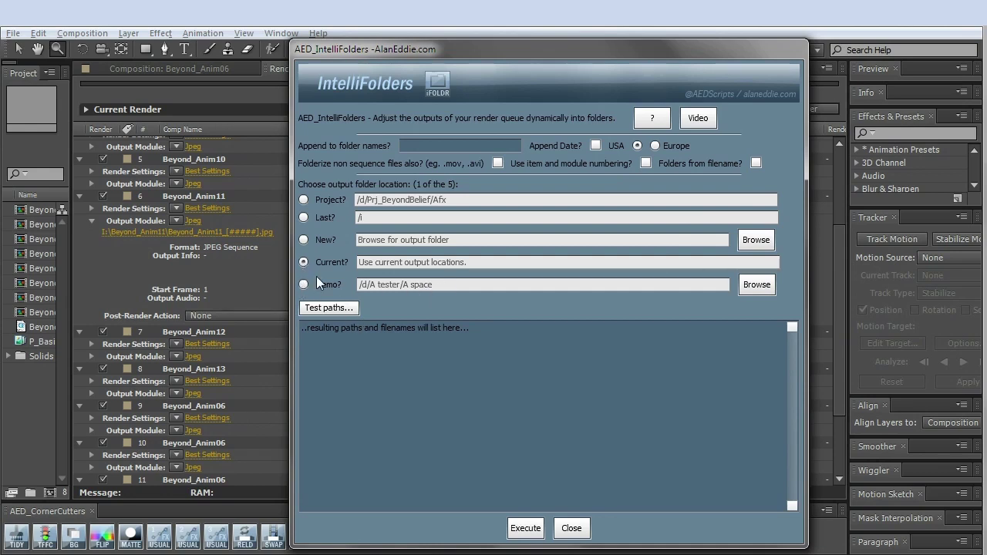
click(303, 285)
Step: Set the Memo location to the Renders folder in D:\Prj_Hubble
click(756, 284)
double_click(117, 60)
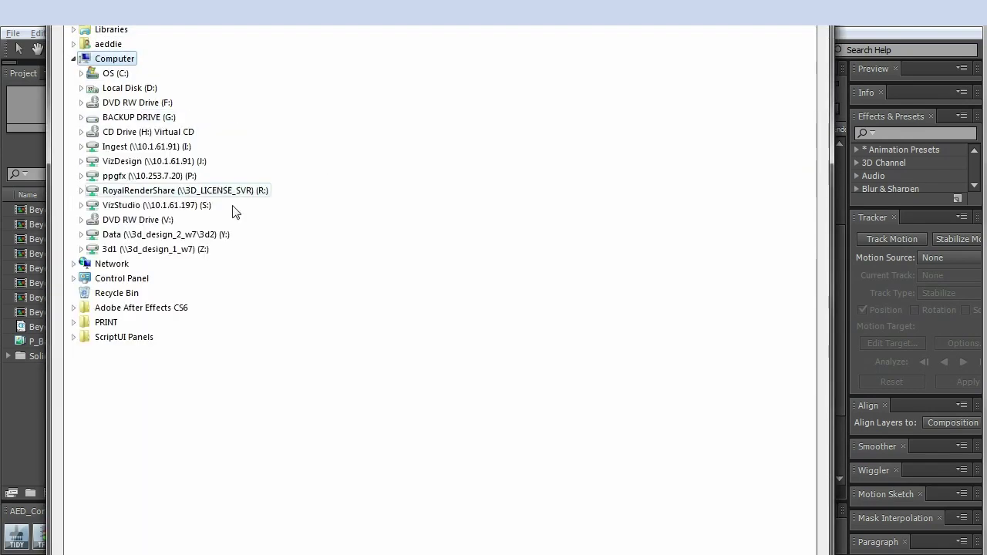
double_click(136, 91)
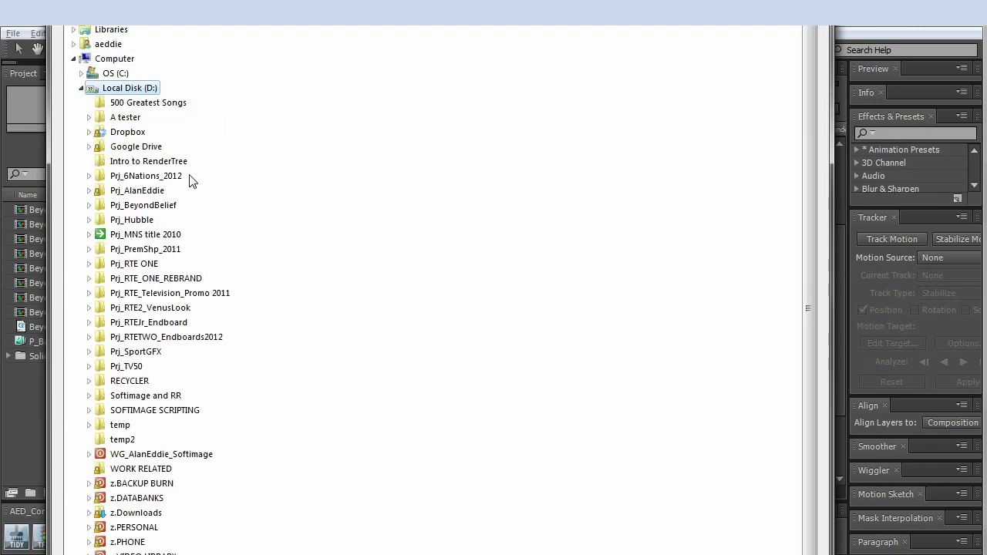
double_click(136, 221)
double_click(142, 308)
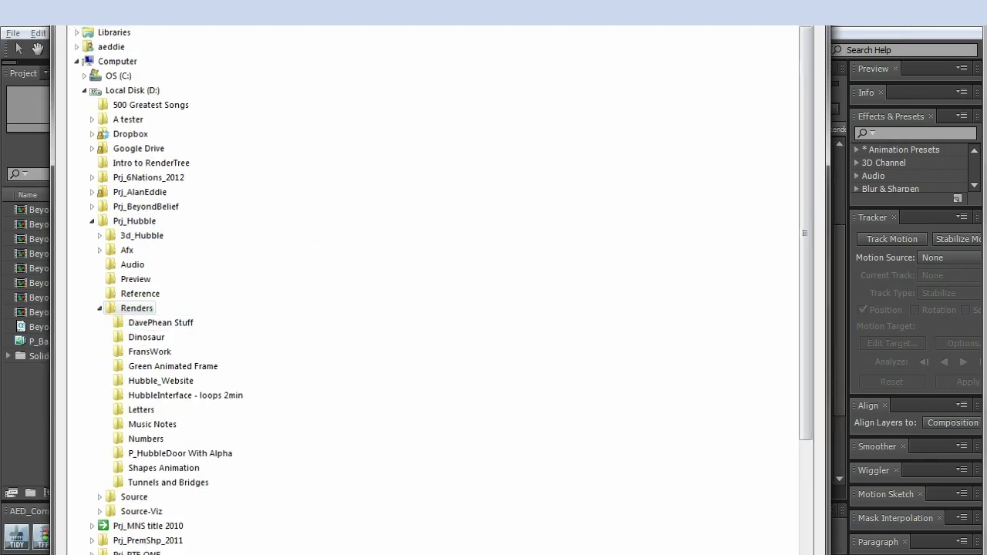
key(Return)
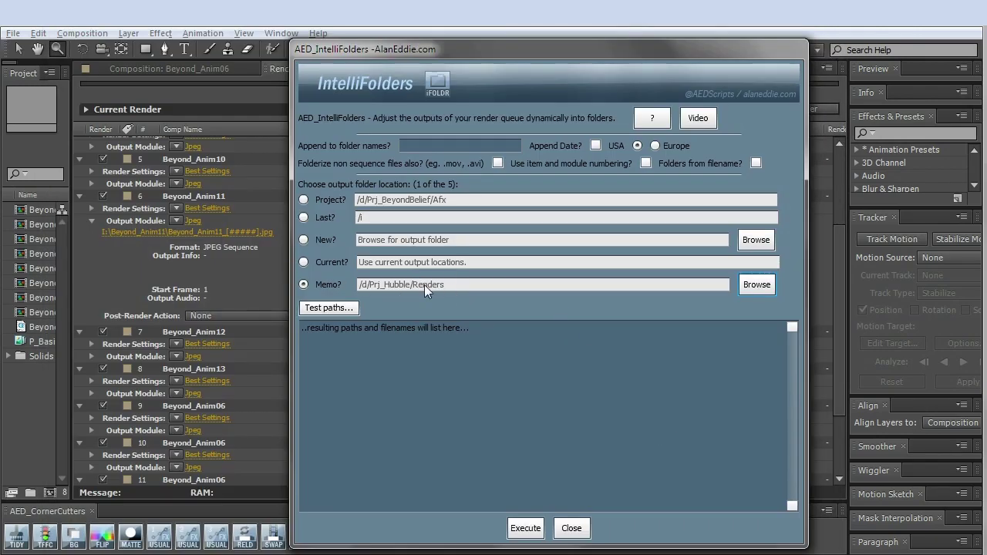
Step: Preview the twelve output paths under /d/Prj_Hubble/Renders/Beyond_AnimXX folders
click(329, 307)
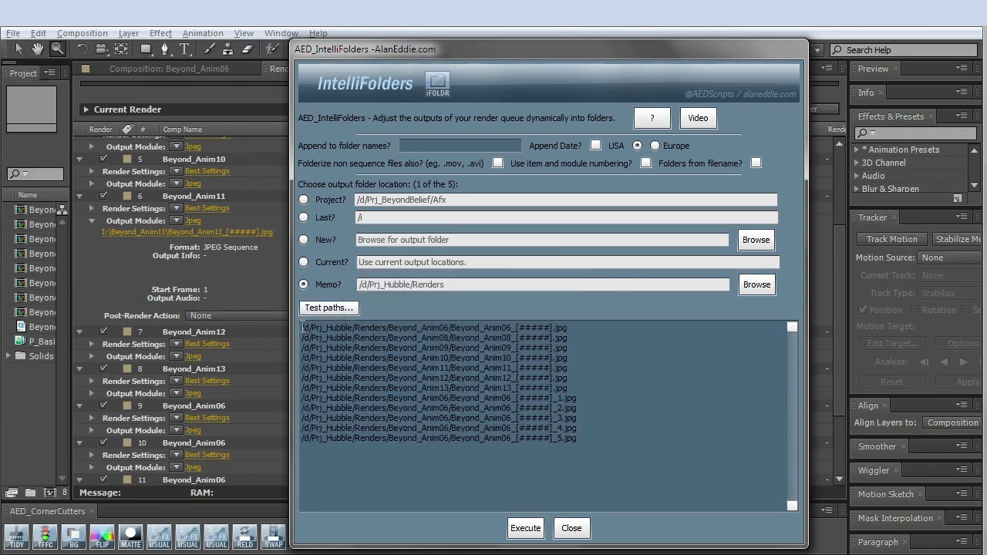
drag(302, 326, 477, 330)
click(390, 327)
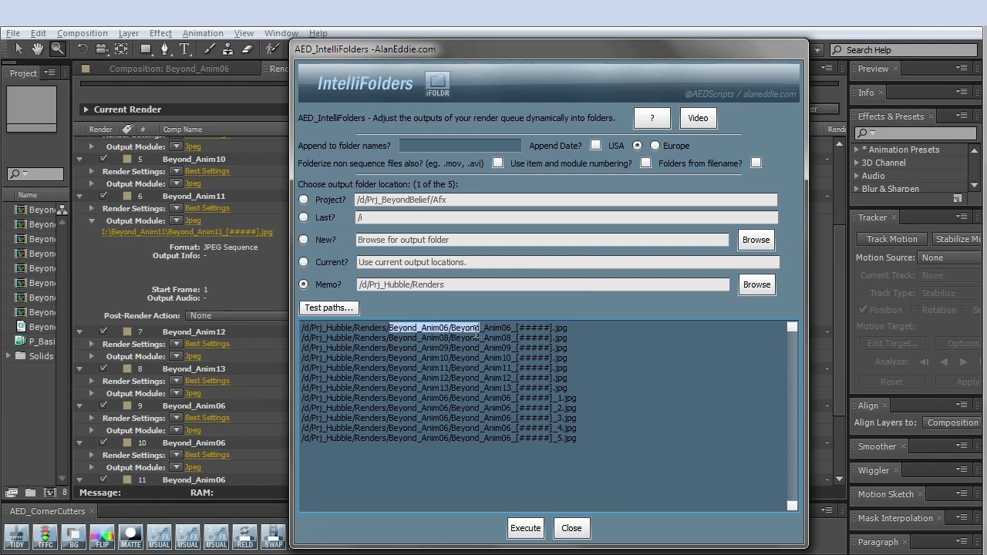
click(414, 330)
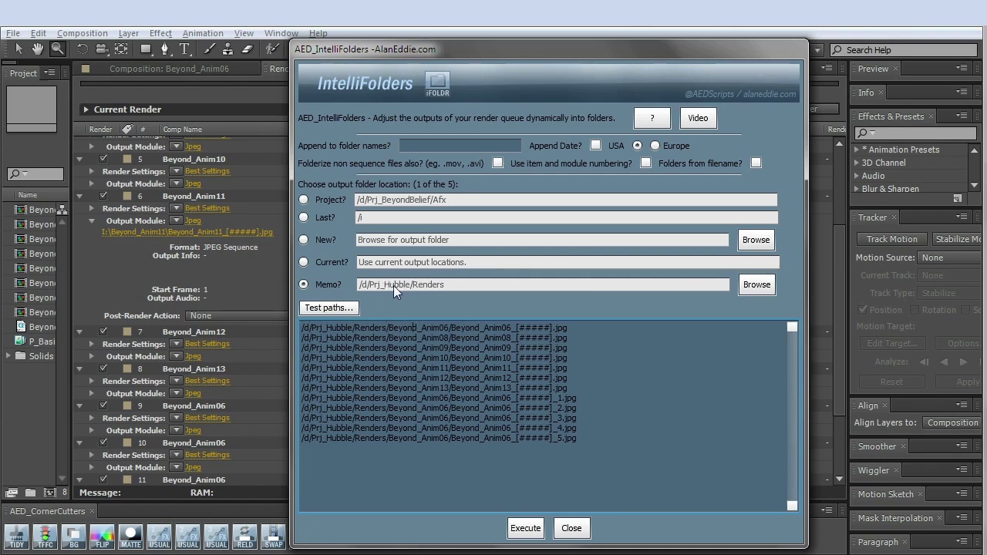
drag(389, 328, 444, 336)
click(352, 310)
drag(362, 356, 461, 451)
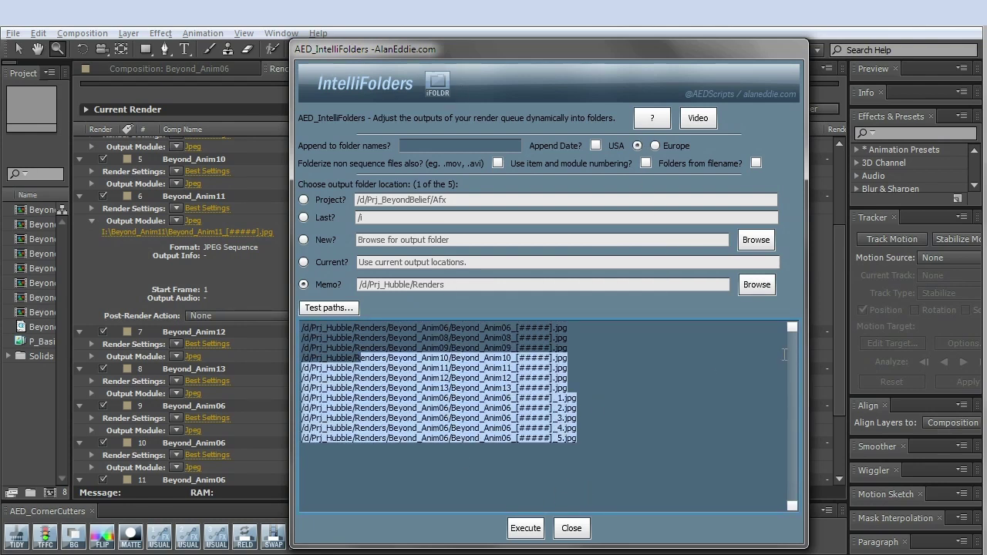
click(612, 355)
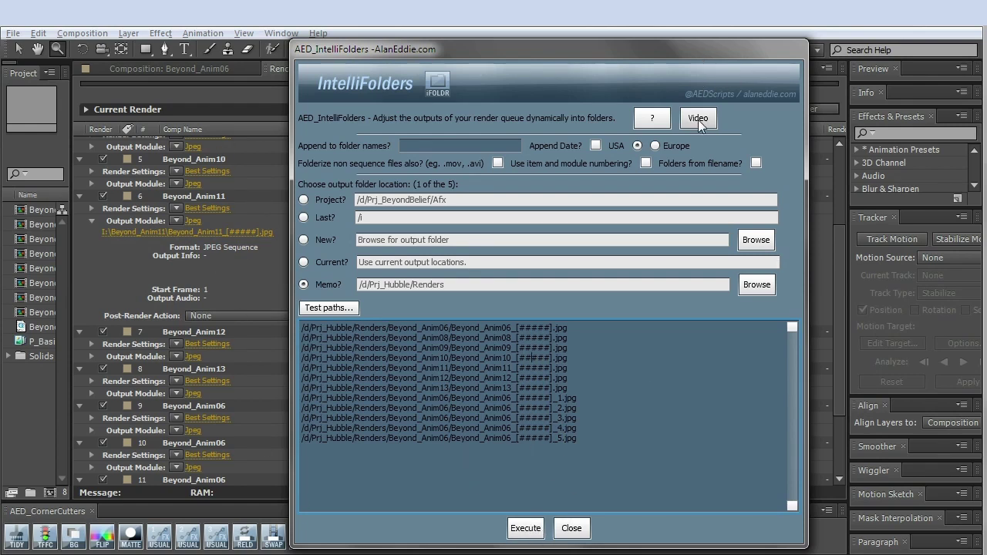
click(651, 118)
drag(504, 167, 583, 95)
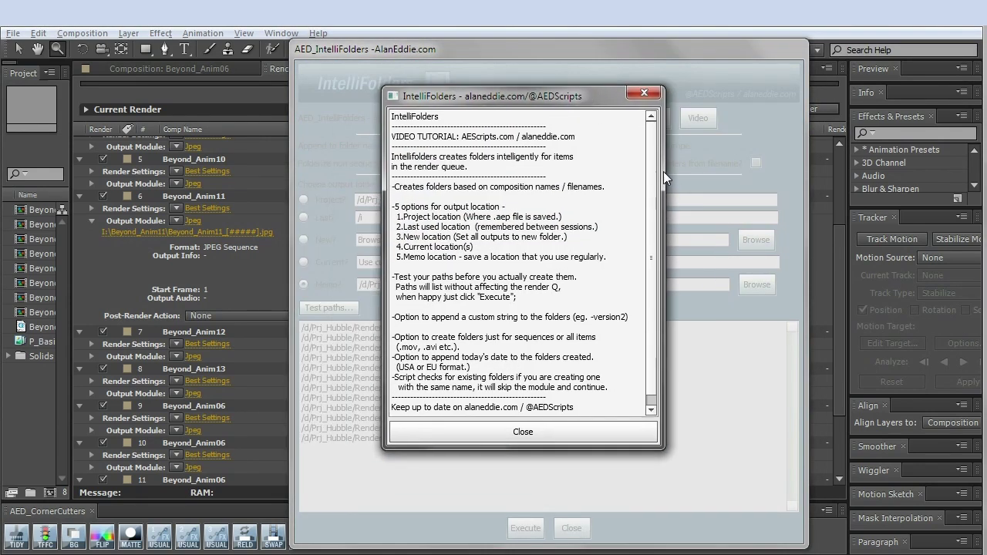
scroll(655, 173, down, 1)
scroll(656, 154, up, 1)
scroll(657, 143, down, 1)
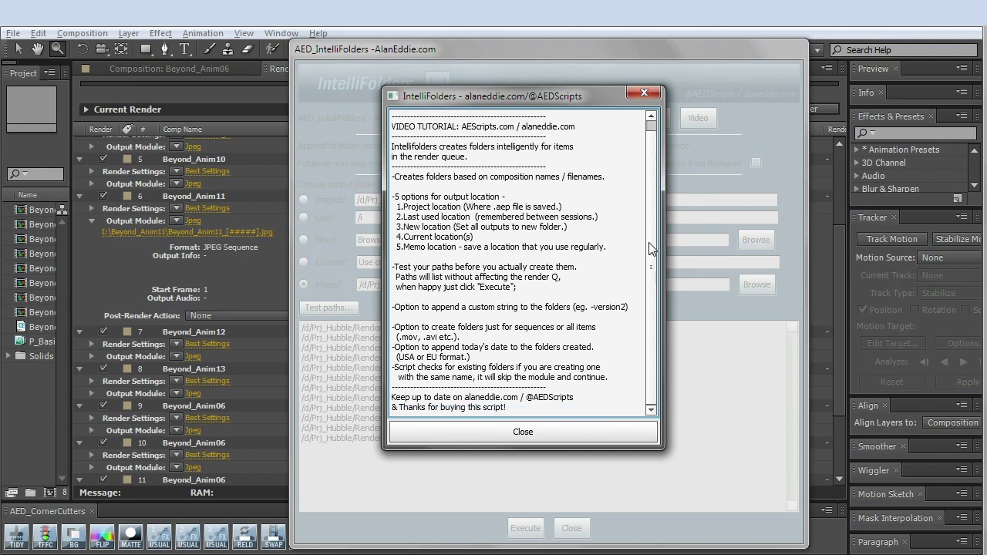
scroll(660, 144, up, 1)
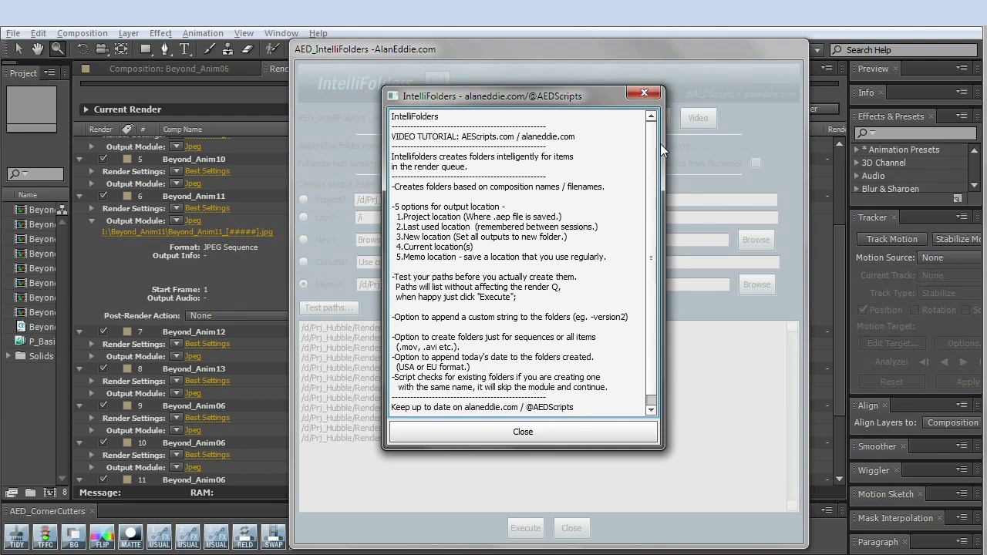
click(643, 93)
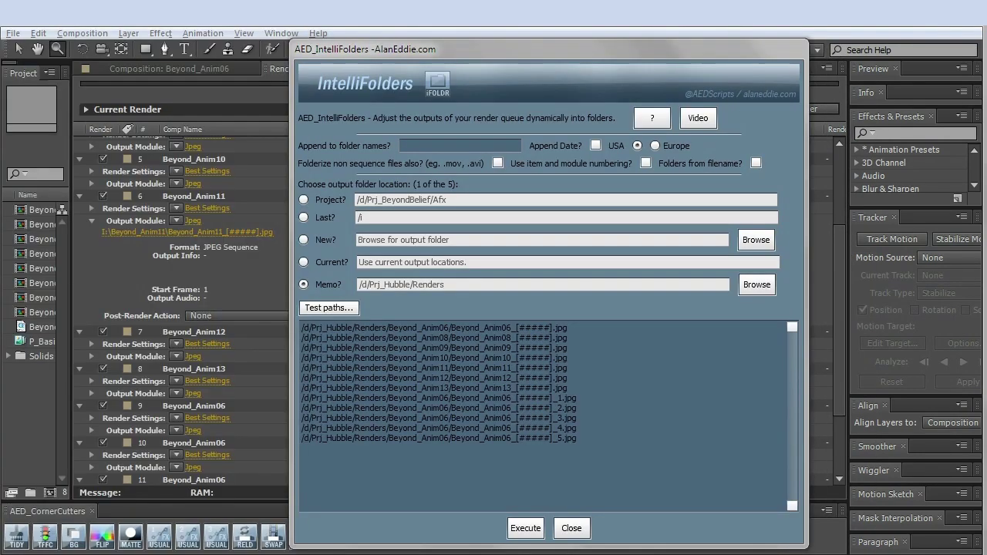
drag(469, 50, 411, 54)
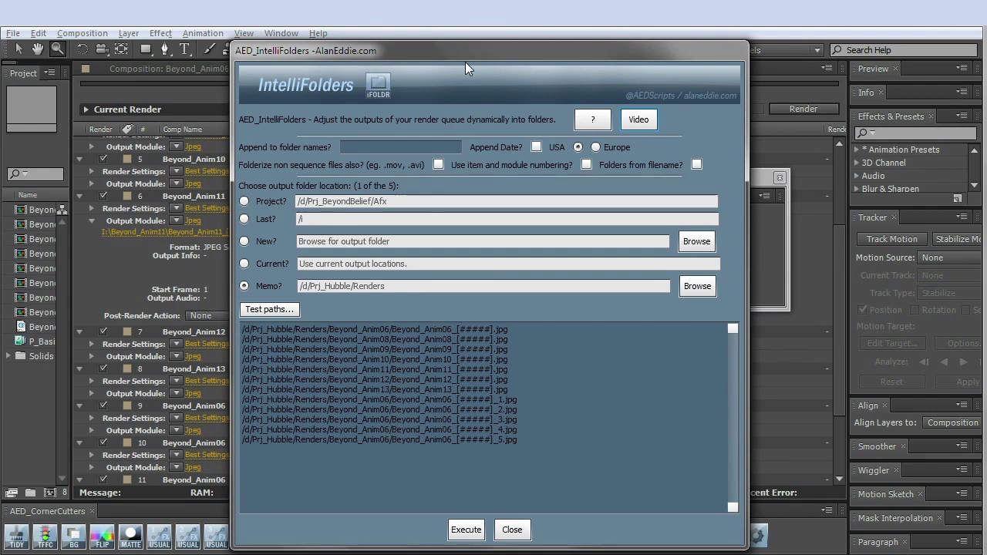
drag(436, 50, 491, 49)
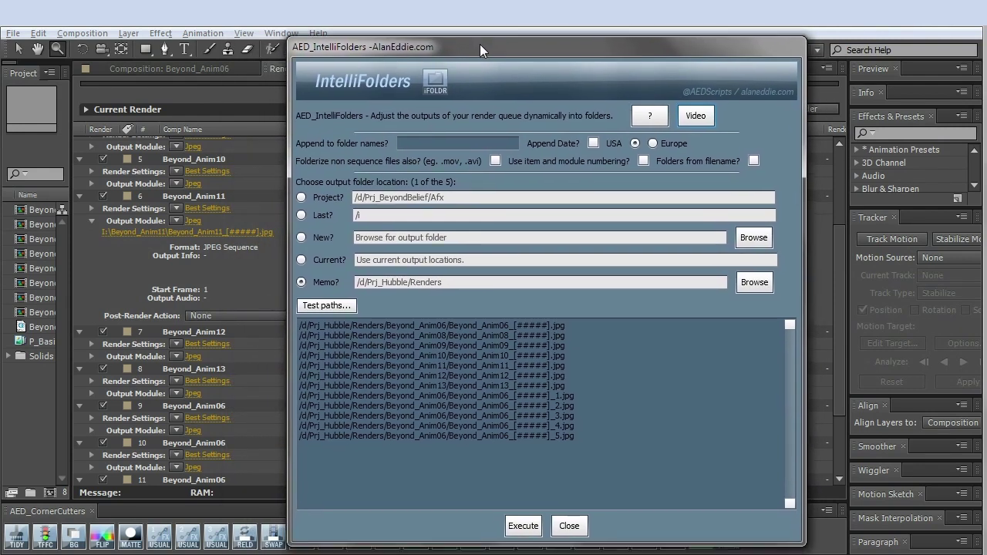